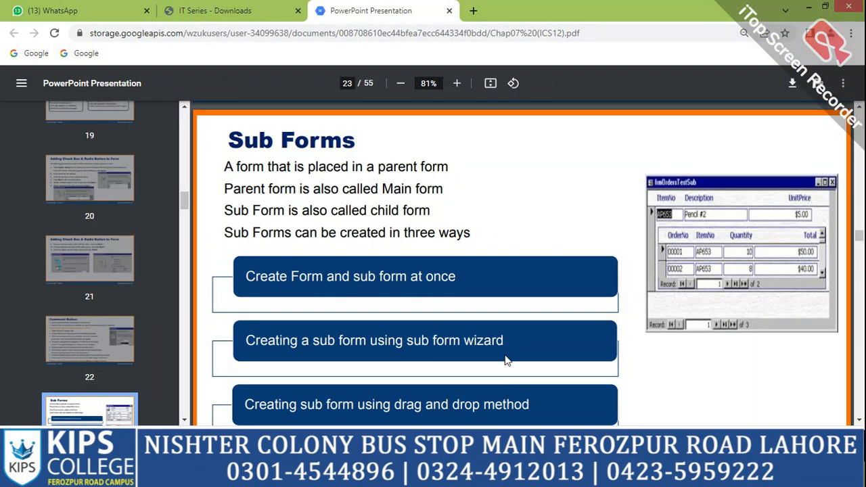
Read the slide on creating a form and sub forms at once in the PDF presentation.
{"action": "scroll", "coordinate": [506, 351], "scroll_direction": "down", "scroll_amount": 4}
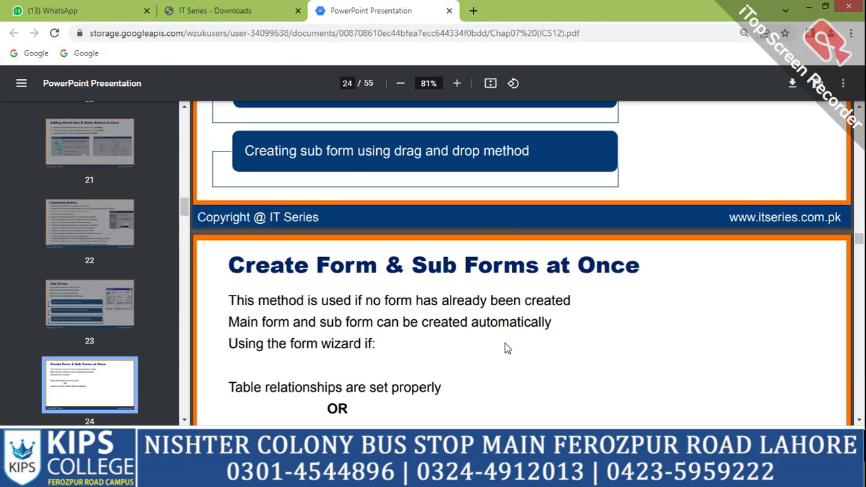
{"action": "scroll", "coordinate": [505, 348], "scroll_direction": "down", "scroll_amount": 1}
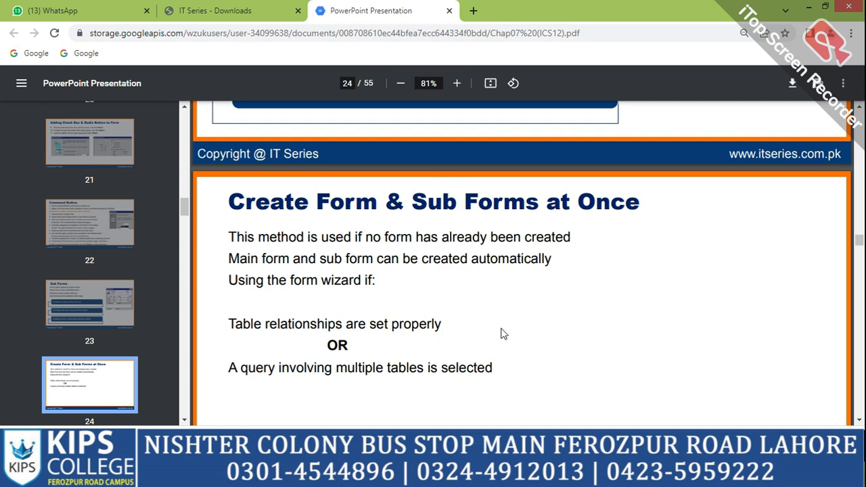
Switch to Microsoft Access and put the new table into Design View, saving it under the name student.
{"action": "key", "text": "alt+Tab"}
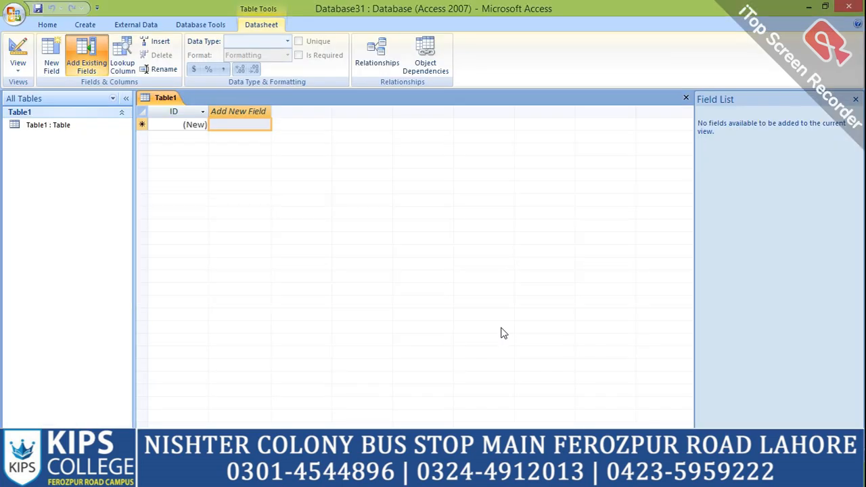
{"action": "left_click", "coordinate": [17, 53]}
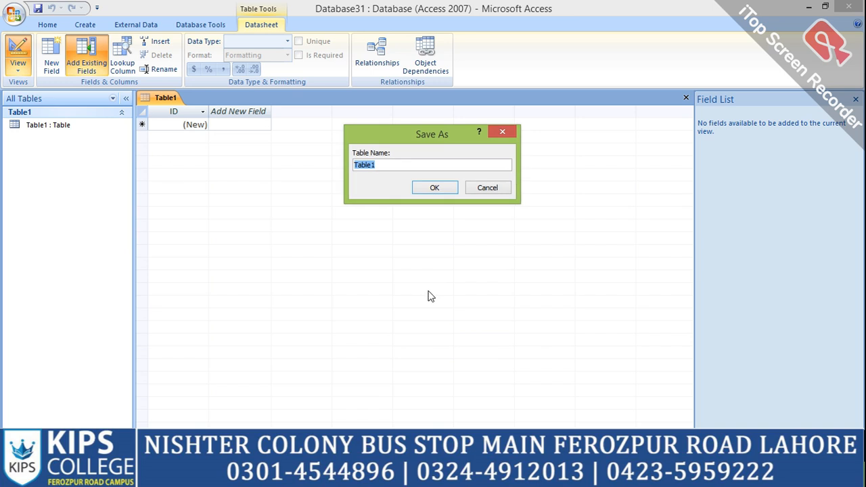
{"action": "type", "text": "student"}
{"action": "key", "text": "Return"}
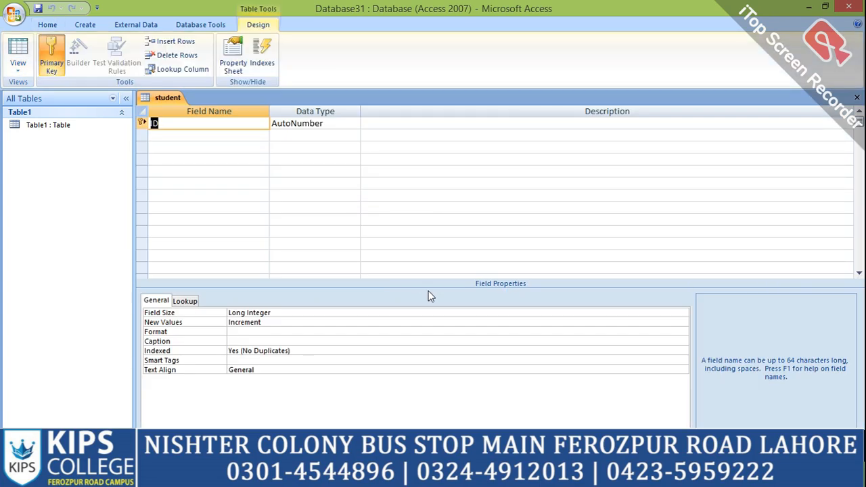
Rename the student table's ID field to Roll No and set its data type to Number.
{"action": "type", "text": "Roll"}
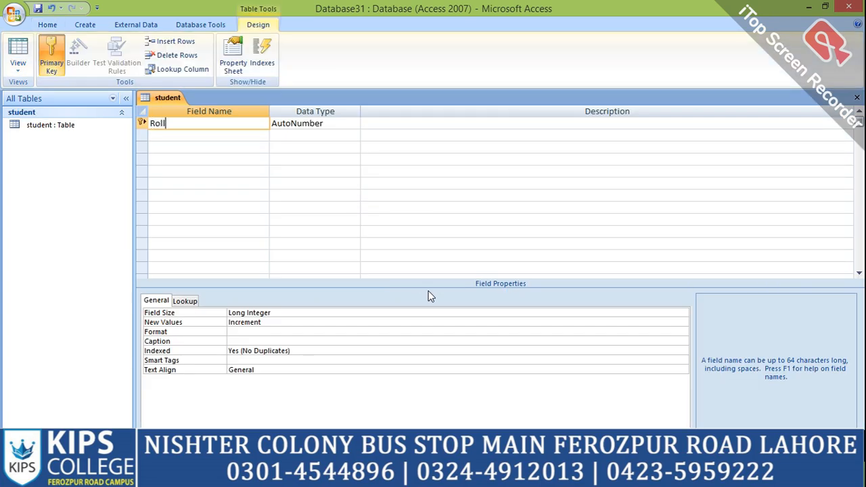
{"action": "type", "text": " No"}
{"action": "key", "text": "Tab"}
{"action": "type", "text": "n"}
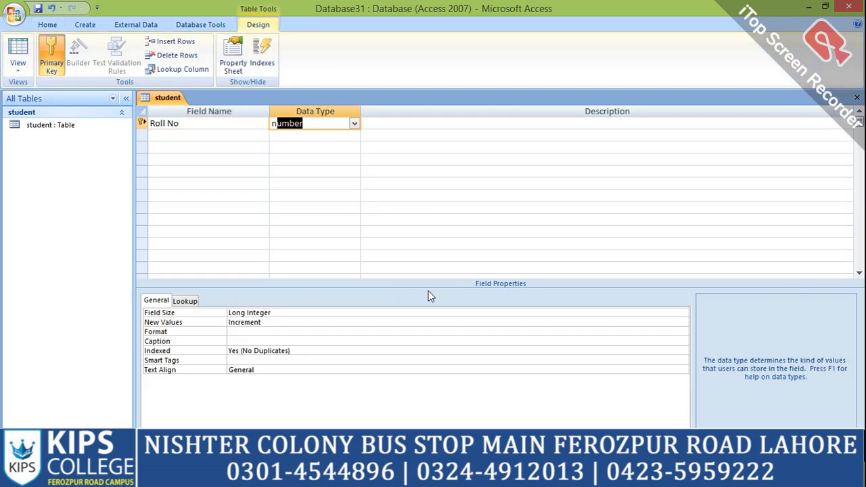
{"action": "key", "text": "Tab"}
{"action": "key", "text": "Tab"}
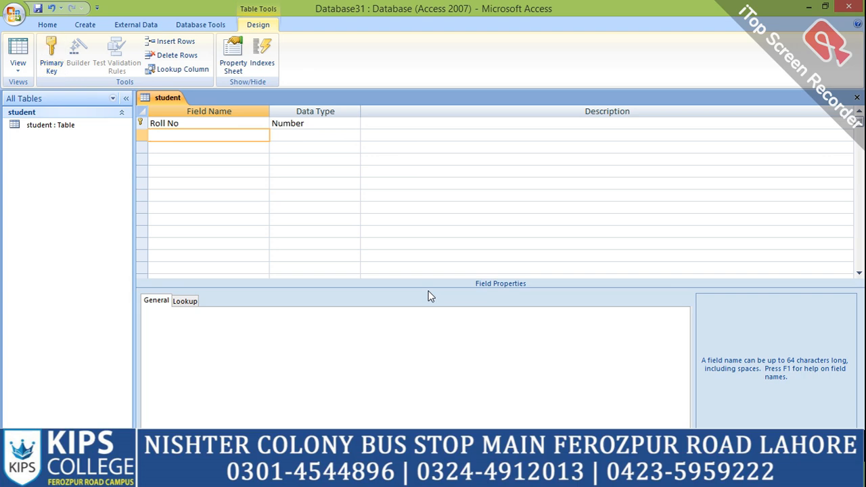
Add a Name field of type Text and a DOB field of type Date/Time to the student table.
{"action": "type", "text": "Name"}
{"action": "key", "text": "Tab"}
{"action": "key", "text": "Return"}
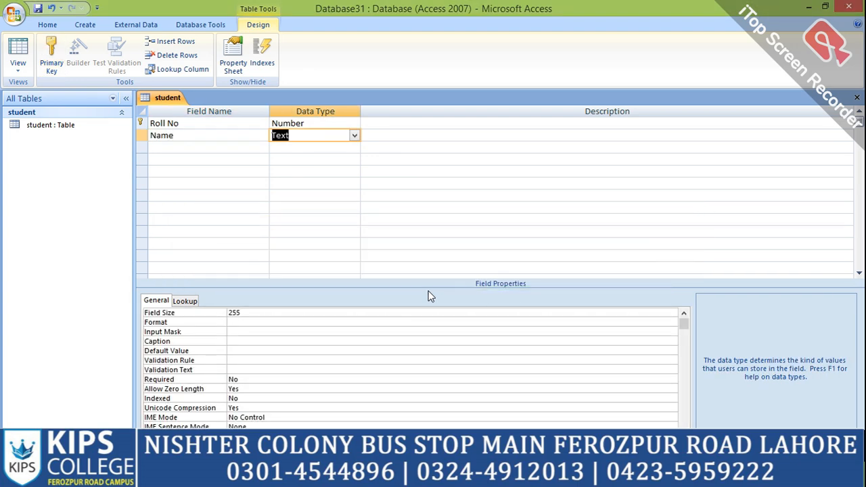
{"action": "key", "text": "Tab"}
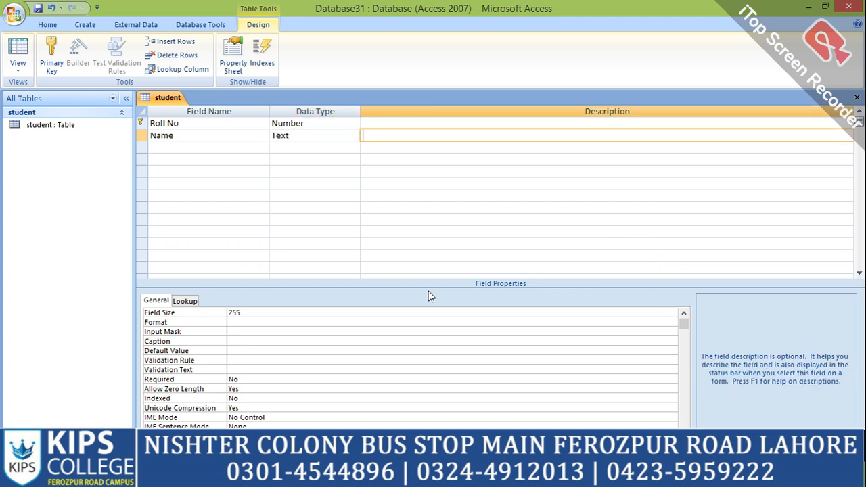
{"action": "key", "text": "Tab"}
{"action": "type", "text": "DOB"}
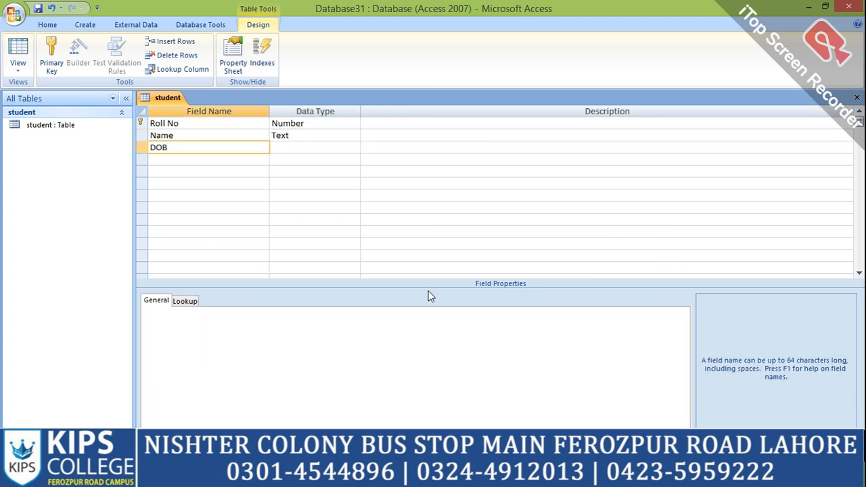
{"action": "key", "text": "Tab"}
{"action": "type", "text": "da"}
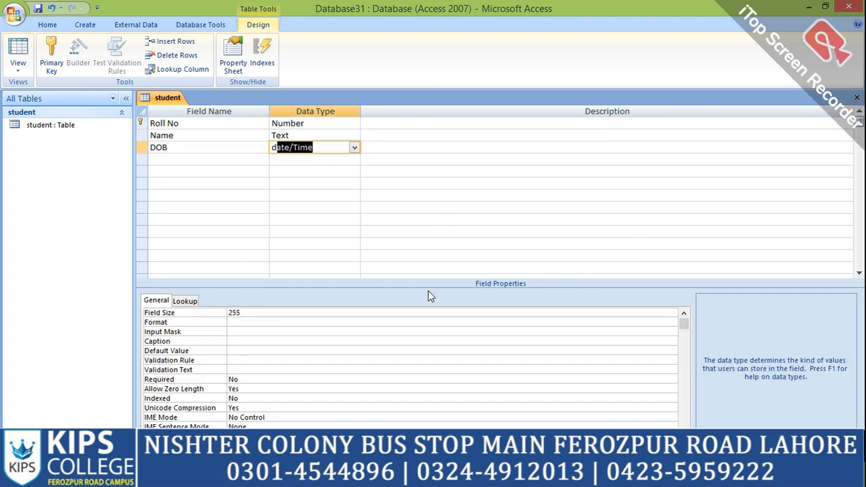
{"action": "key", "text": "Tab"}
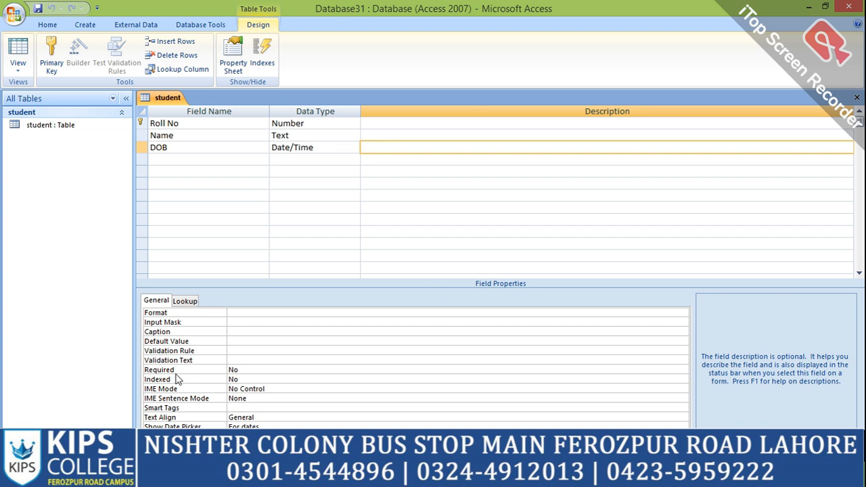
Create a second table and put it into Design View, saving it as Student detail.
{"action": "left_click", "coordinate": [84, 26]}
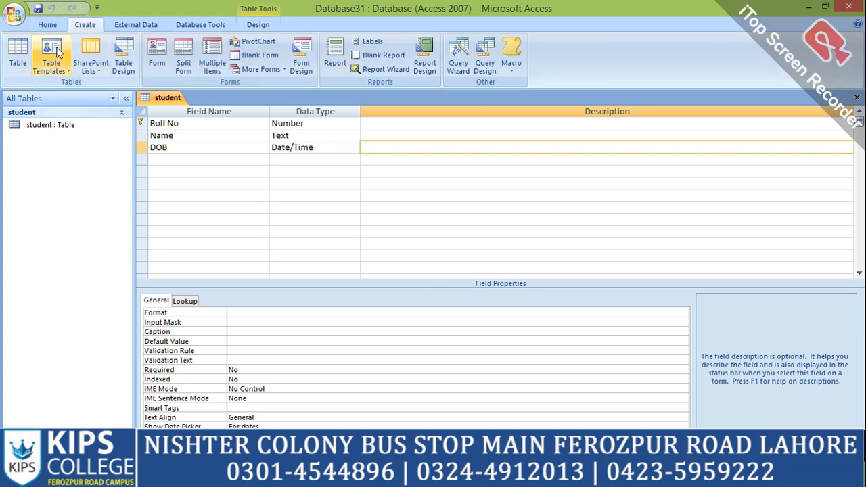
{"action": "left_click", "coordinate": [18, 51]}
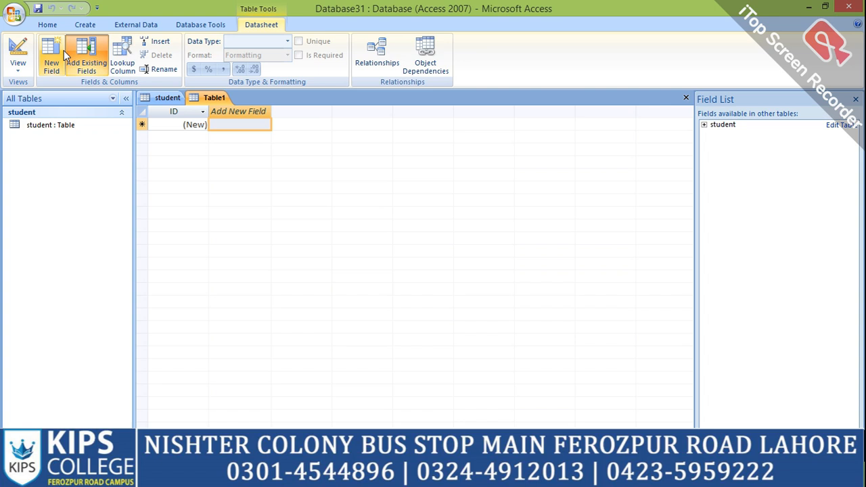
{"action": "left_click", "coordinate": [18, 51]}
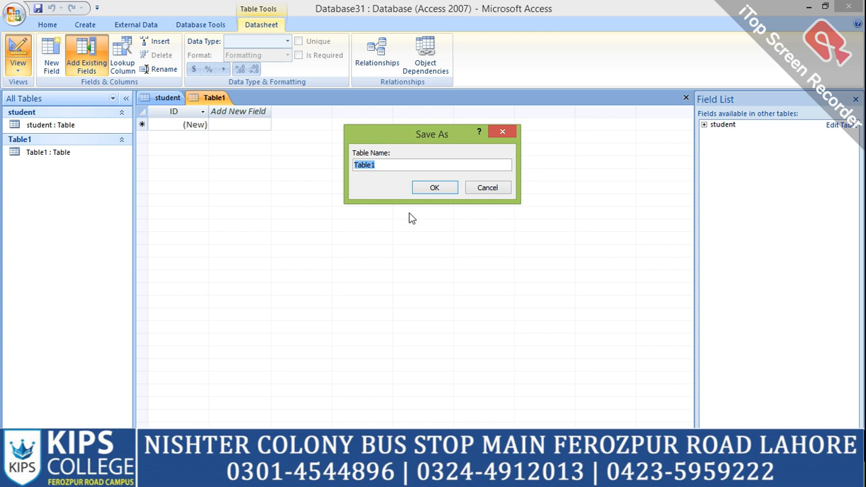
{"action": "type", "text": "Student detail"}
{"action": "key", "text": "Return"}
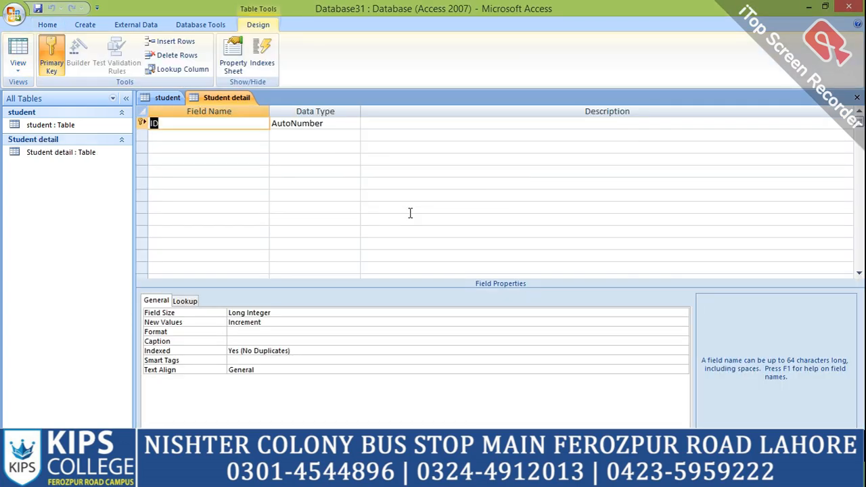
Rename the Student detail table's ID field to RegNo, keeping the AutoNumber data type.
{"action": "type", "text": "REgNo"}
{"action": "key", "text": "Tab"}
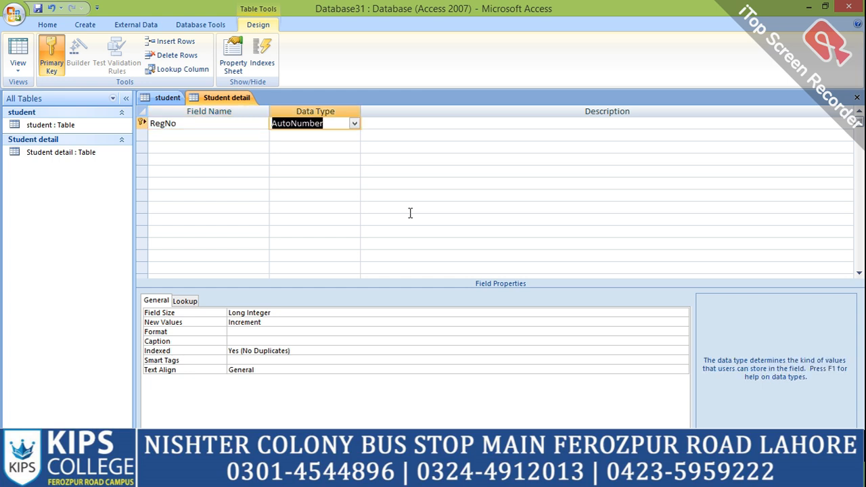
{"action": "key", "text": "Tab"}
{"action": "key", "text": "Tab"}
Add a Roll No field of type Number and a Subject field of type Text to the Student detail table.
{"action": "type", "text": "Roll"}
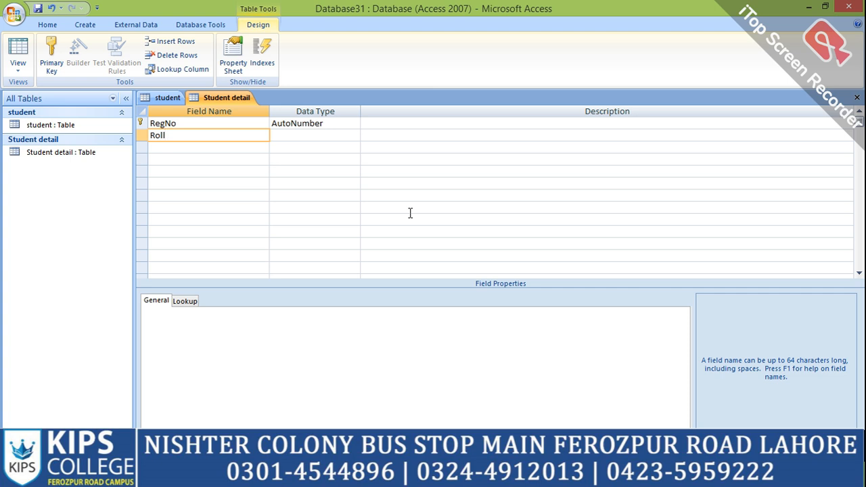
{"action": "type", "text": " No"}
{"action": "key", "text": "Tab"}
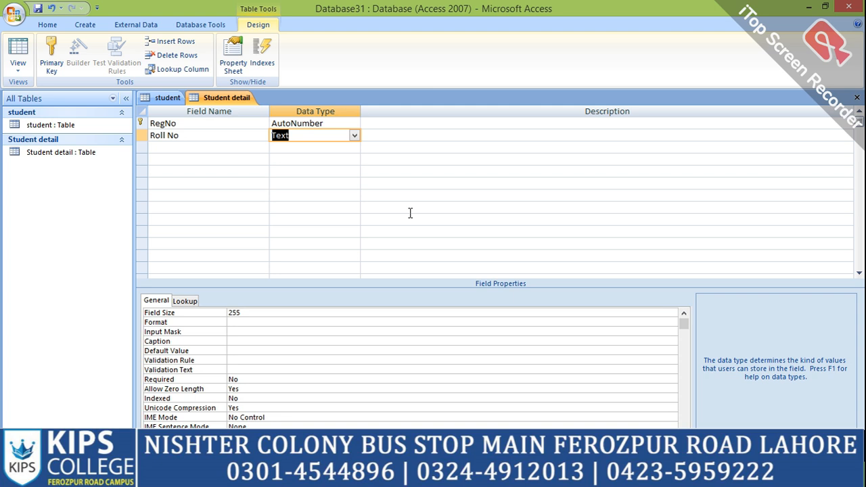
{"action": "type", "text": "Number"}
{"action": "key", "text": "Tab"}
{"action": "key", "text": "Tab"}
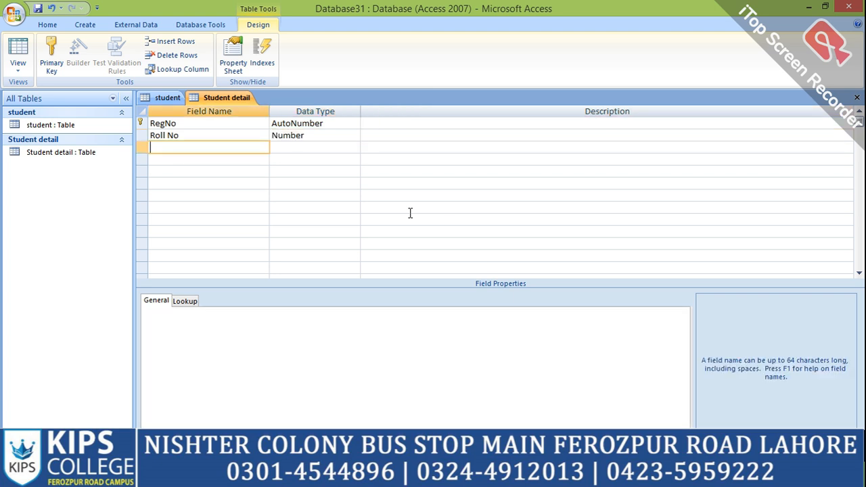
{"action": "type", "text": "Subject"}
{"action": "key", "text": "Tab"}
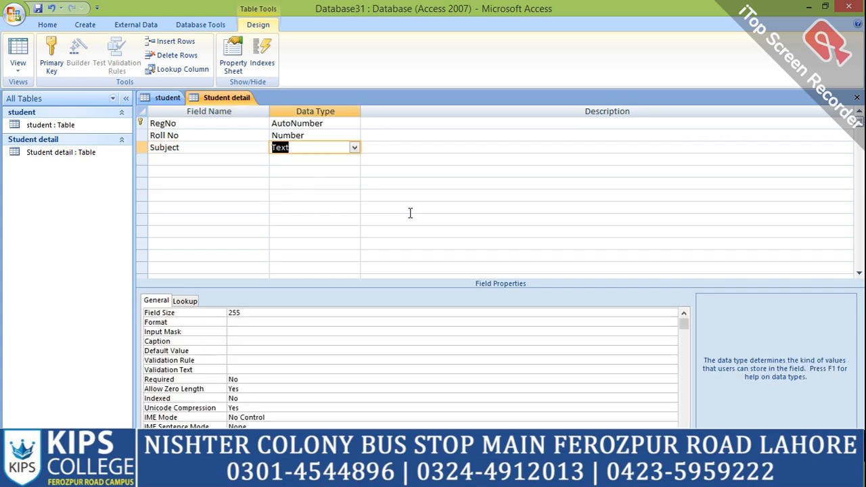
{"action": "key", "text": "Tab"}
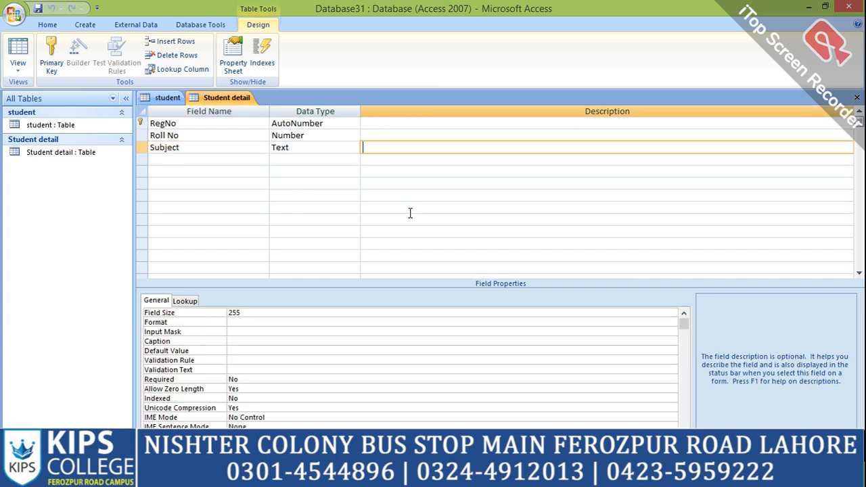
Close the design views of both the student and Student detail tables.
{"action": "right_click", "coordinate": [168, 100]}
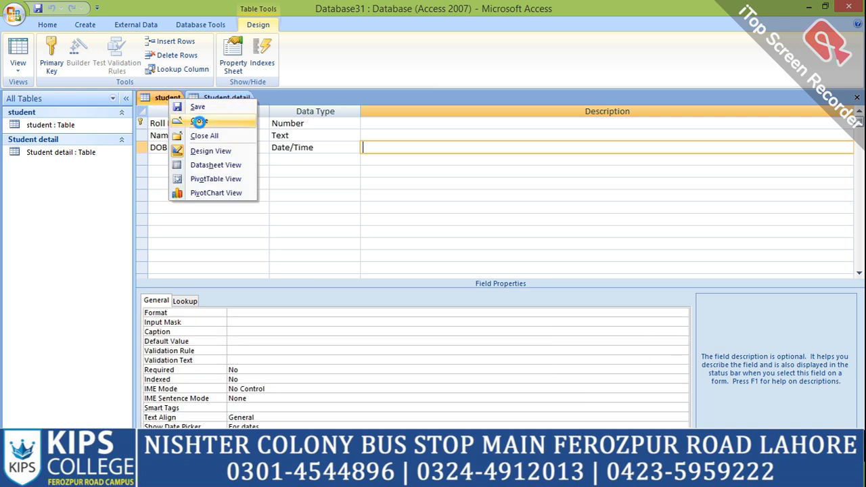
{"action": "left_click", "coordinate": [199, 113]}
{"action": "right_click", "coordinate": [190, 98]}
{"action": "left_click", "coordinate": [213, 119]}
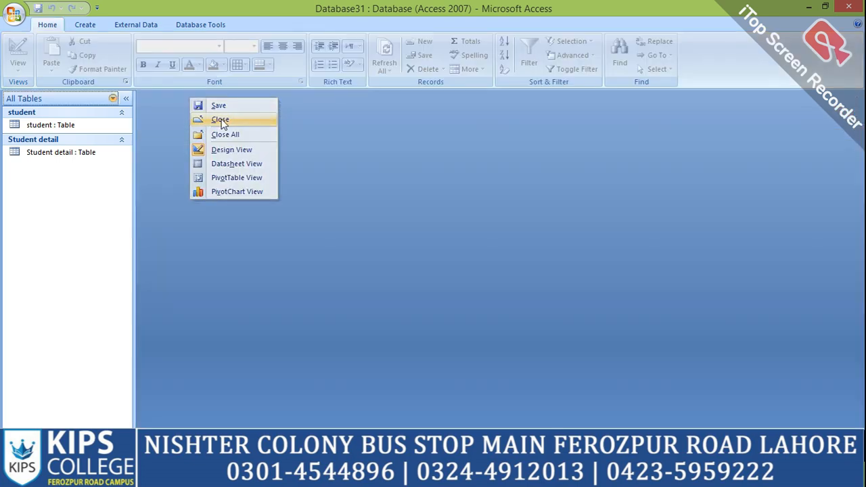
{"action": "left_click", "coordinate": [85, 24]}
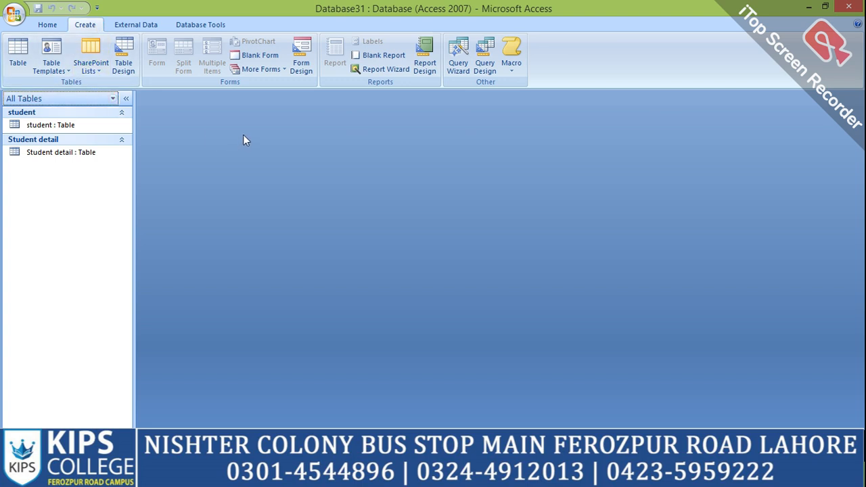
{"action": "left_click", "coordinate": [260, 69]}
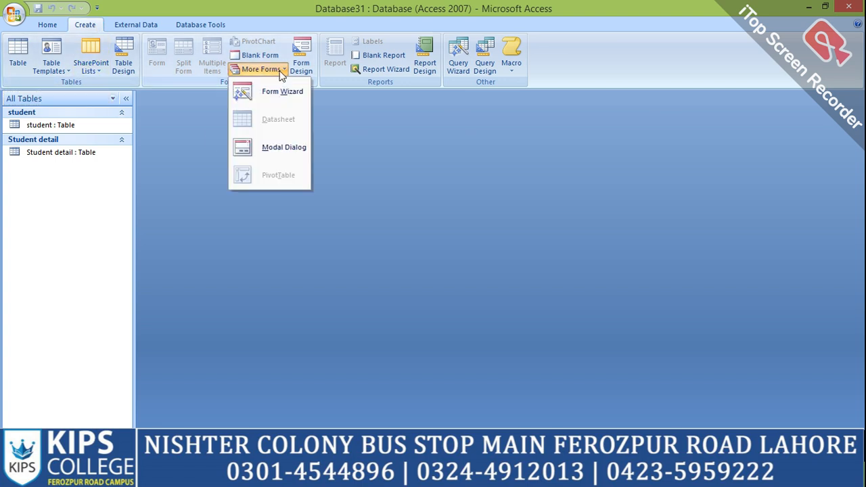
{"action": "left_click", "coordinate": [277, 92]}
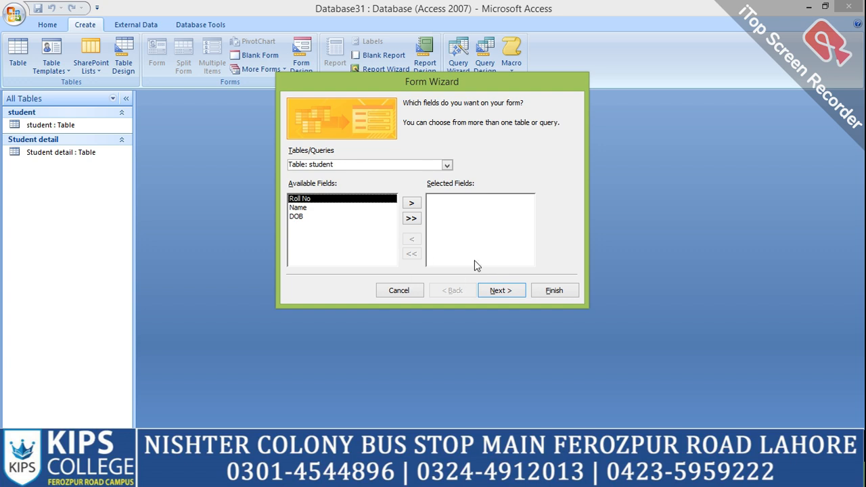
{"action": "left_click", "coordinate": [552, 291]}
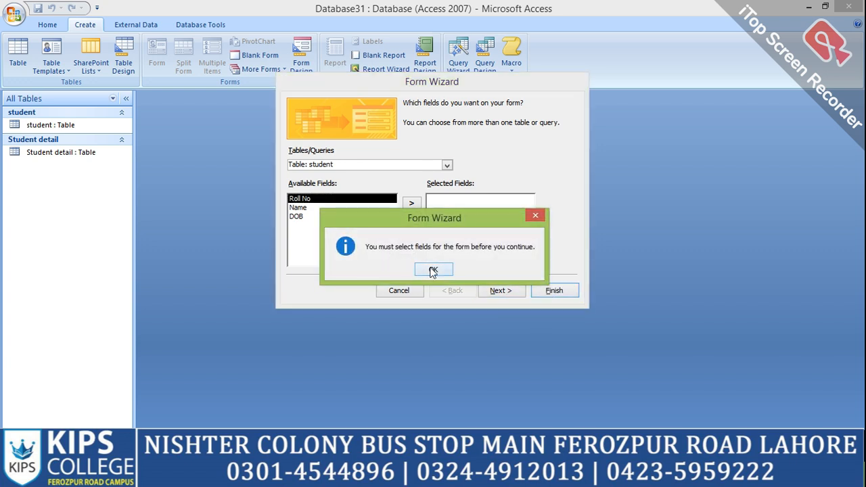
{"action": "left_click", "coordinate": [433, 270]}
{"action": "left_click", "coordinate": [403, 294]}
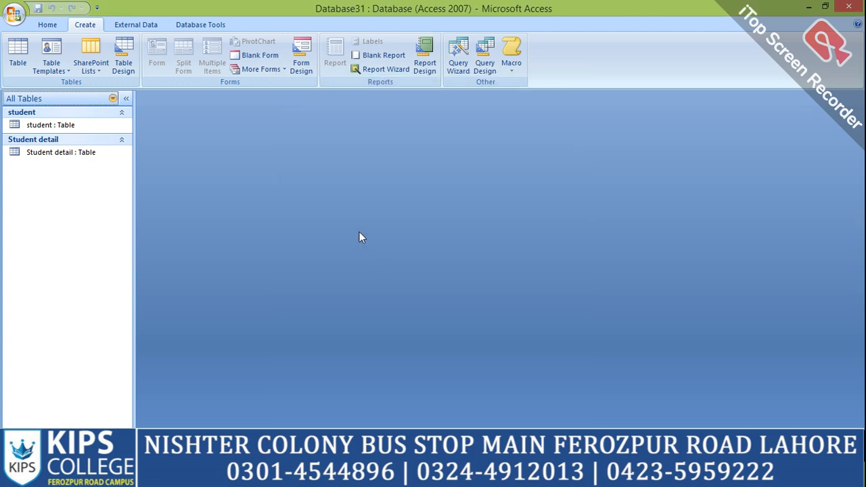
Open the database relationships, add the student and Student detail tables, and place Student detail apart from student.
{"action": "left_click", "coordinate": [58, 25]}
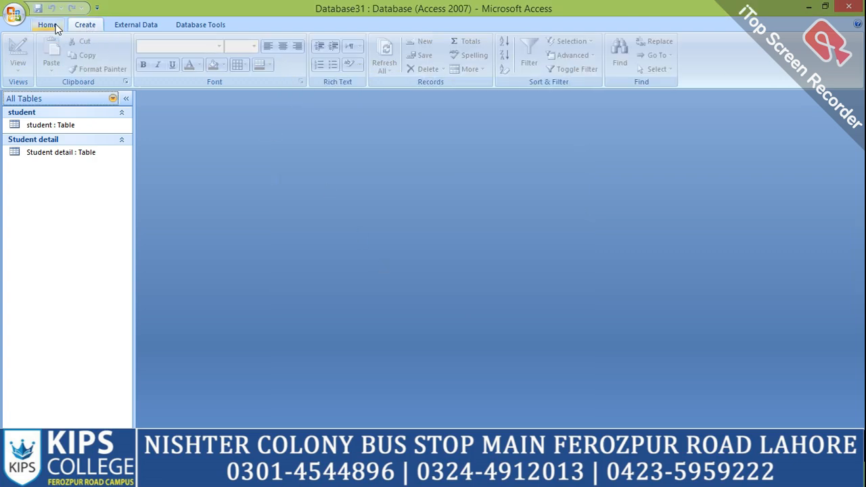
{"action": "left_click", "coordinate": [126, 31]}
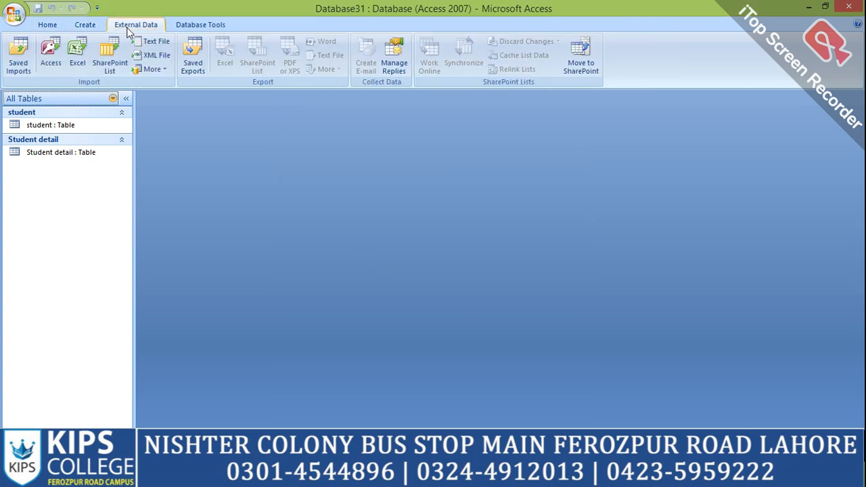
{"action": "left_click", "coordinate": [190, 26]}
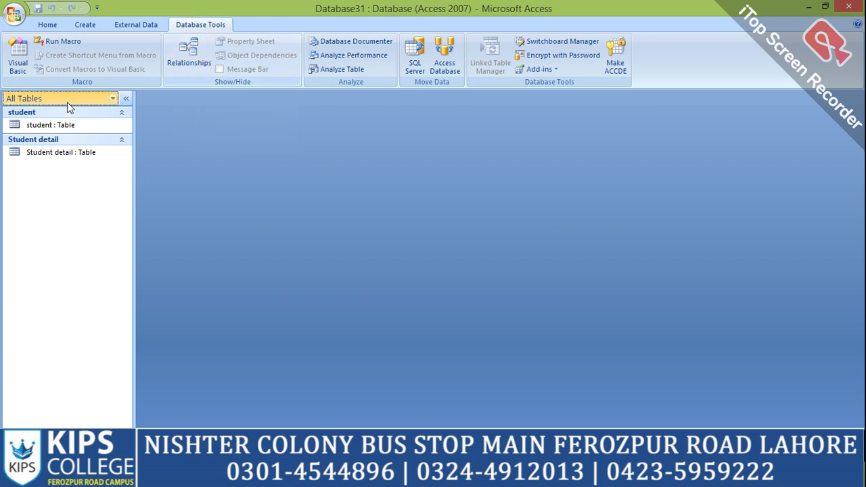
{"action": "left_click", "coordinate": [191, 55]}
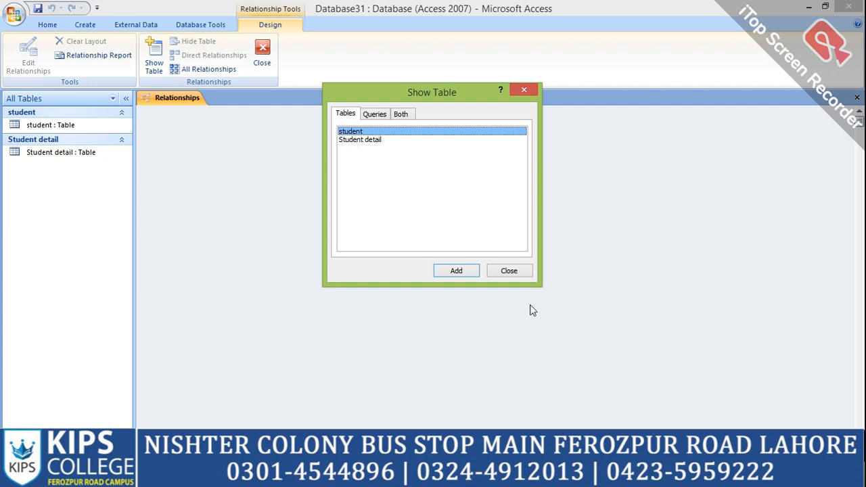
{"action": "left_click", "coordinate": [456, 271]}
{"action": "left_click", "coordinate": [382, 140]}
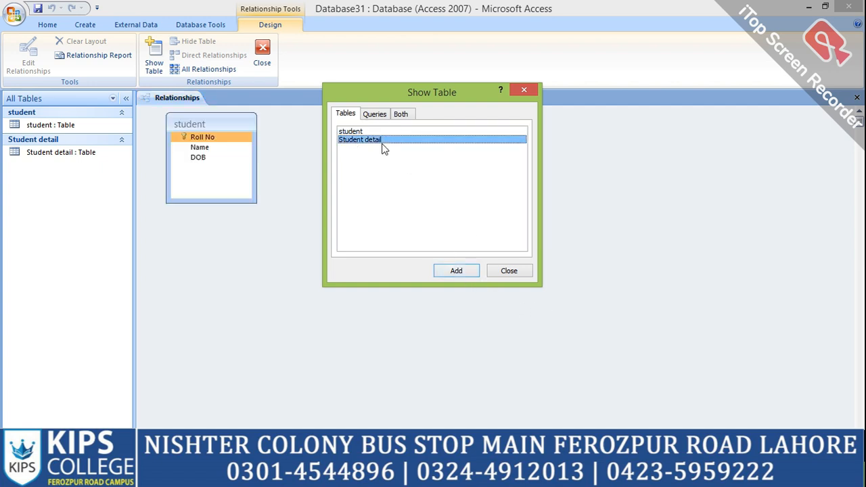
{"action": "left_click", "coordinate": [463, 273]}
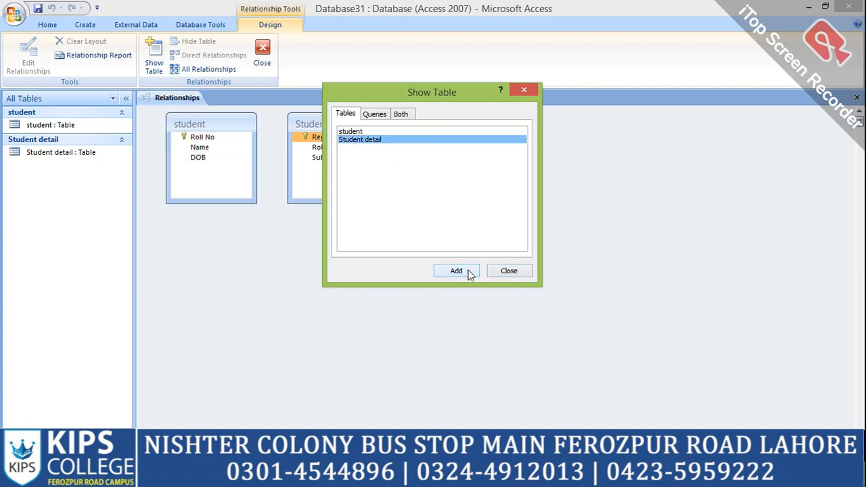
{"action": "left_click", "coordinate": [507, 271]}
{"action": "left_click_drag", "start_coordinate": [313, 125], "coordinate": [398, 181]}
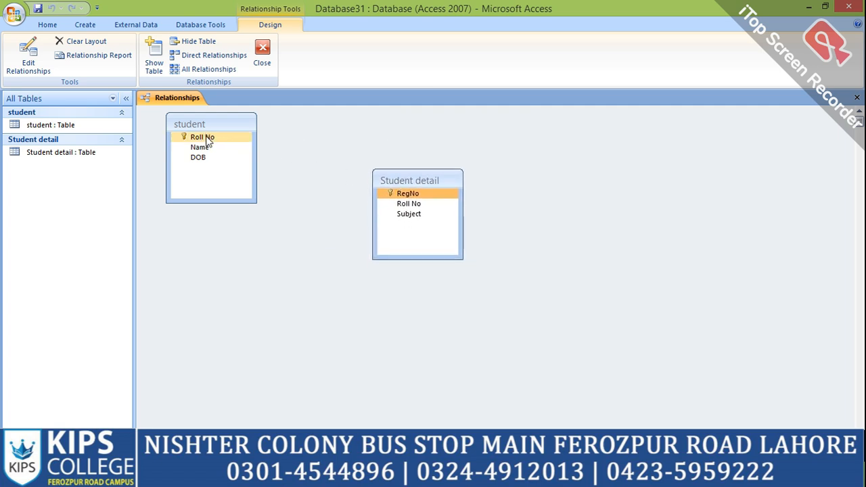
Relate student's Roll No to Student detail's Roll No, enforcing referential integrity with cascade update of related fields and cascade delete of related records.
{"action": "left_click_drag", "start_coordinate": [208, 138], "coordinate": [402, 205]}
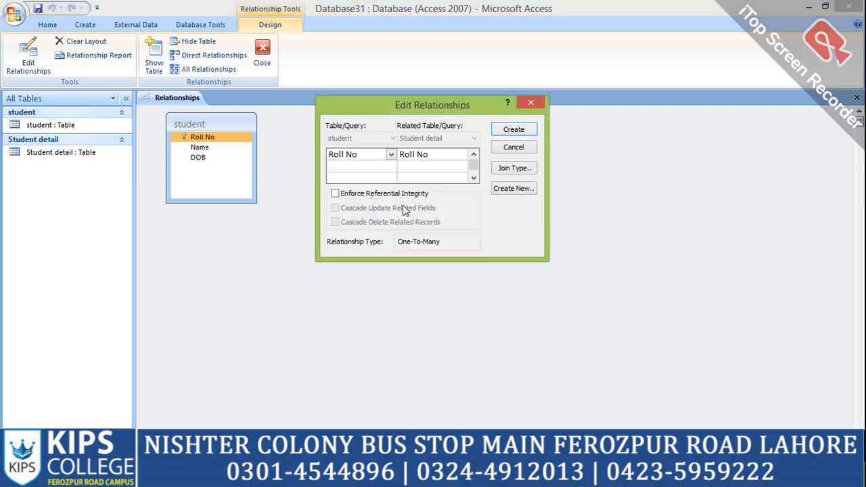
{"action": "left_click", "coordinate": [335, 193]}
{"action": "left_click", "coordinate": [335, 208]}
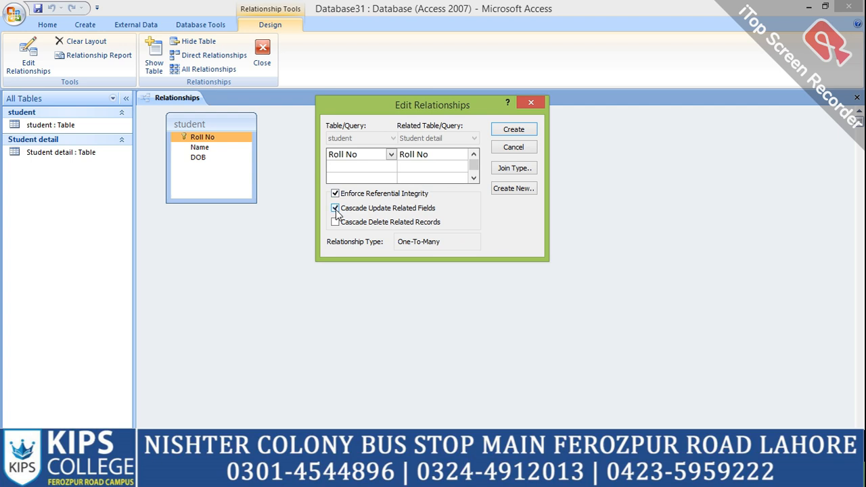
{"action": "left_click", "coordinate": [335, 222]}
{"action": "left_click", "coordinate": [509, 131]}
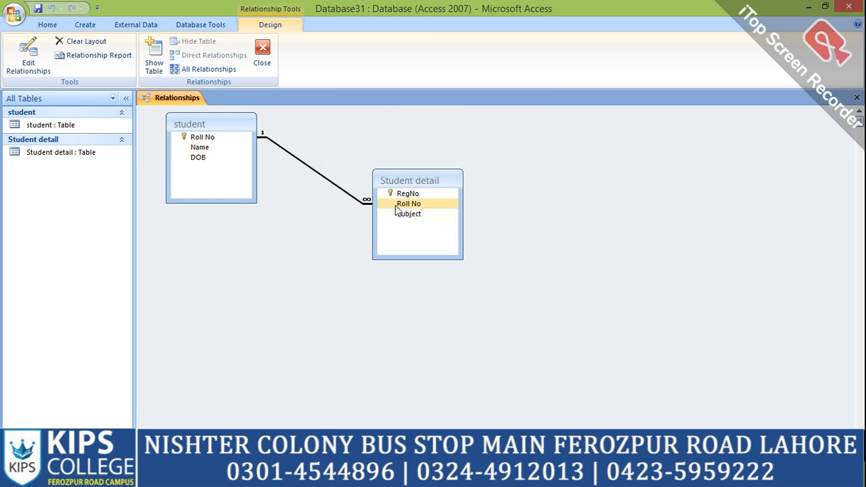
{"action": "left_click", "coordinate": [295, 207]}
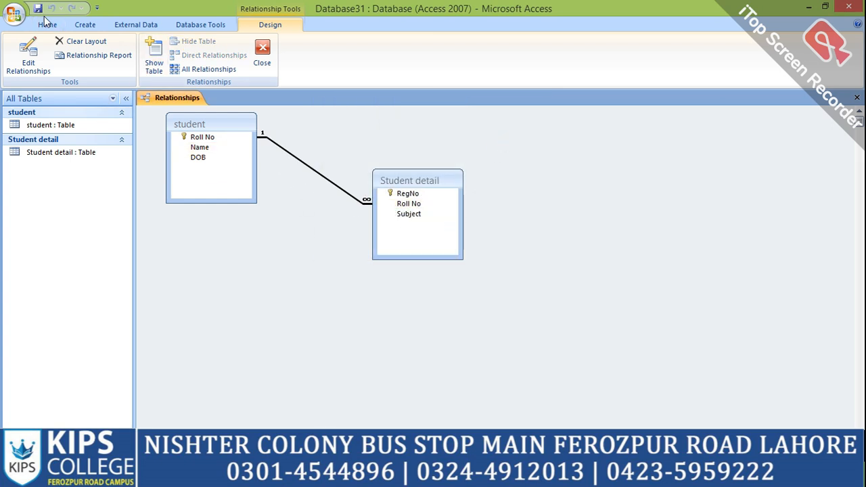
Start a new form with the Form Wizard and include all fields of the student table.
{"action": "left_click", "coordinate": [79, 26]}
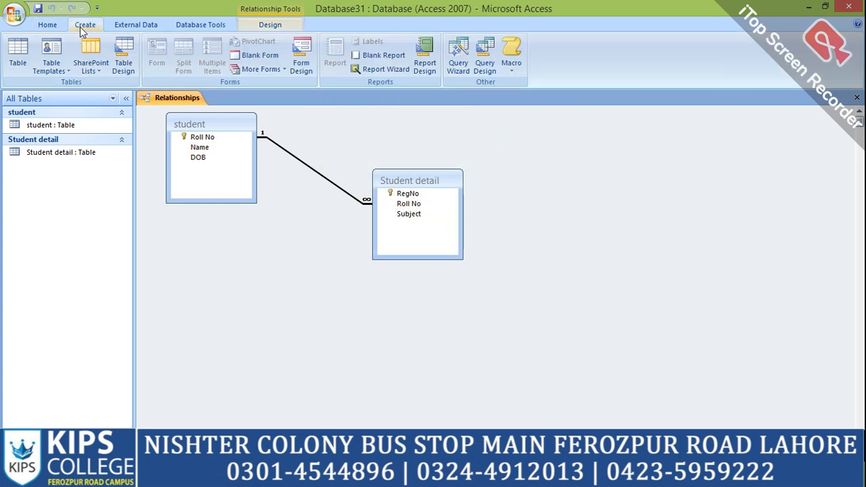
{"action": "left_click", "coordinate": [278, 69]}
{"action": "left_click", "coordinate": [293, 98]}
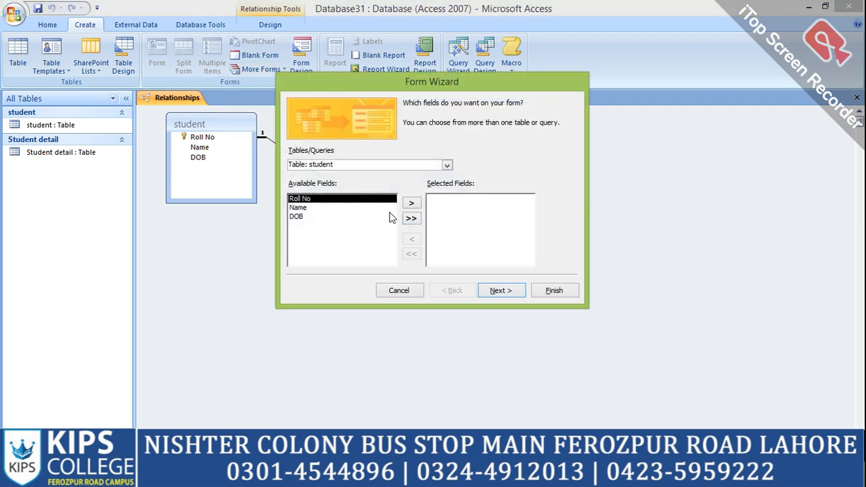
{"action": "left_click", "coordinate": [447, 165]}
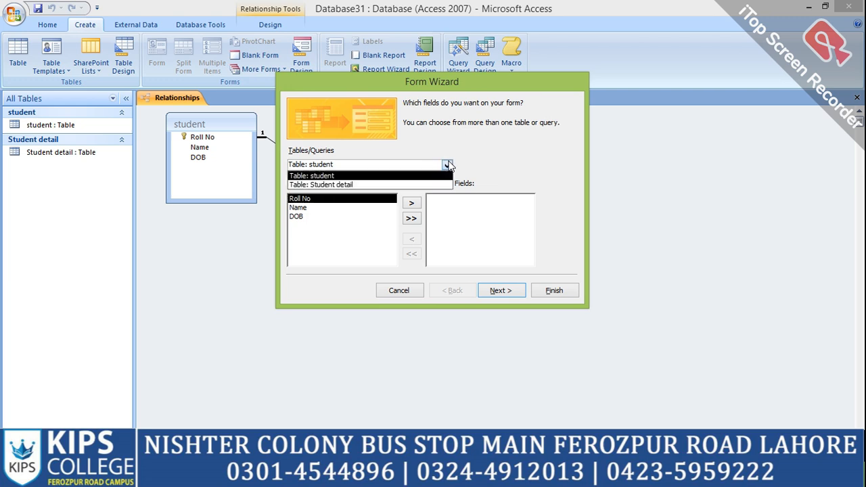
{"action": "left_click", "coordinate": [364, 177]}
{"action": "left_click", "coordinate": [411, 220]}
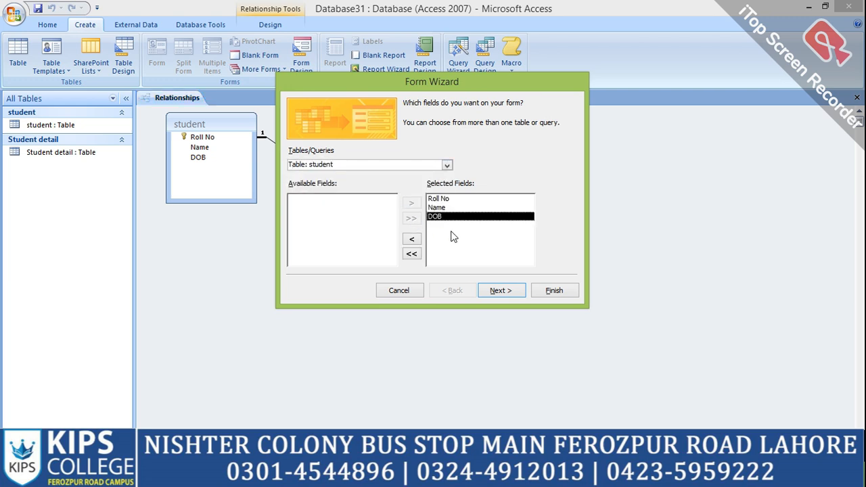
Add all fields of the Student detail table to the form's selected fields and continue the wizard.
{"action": "left_click", "coordinate": [448, 166]}
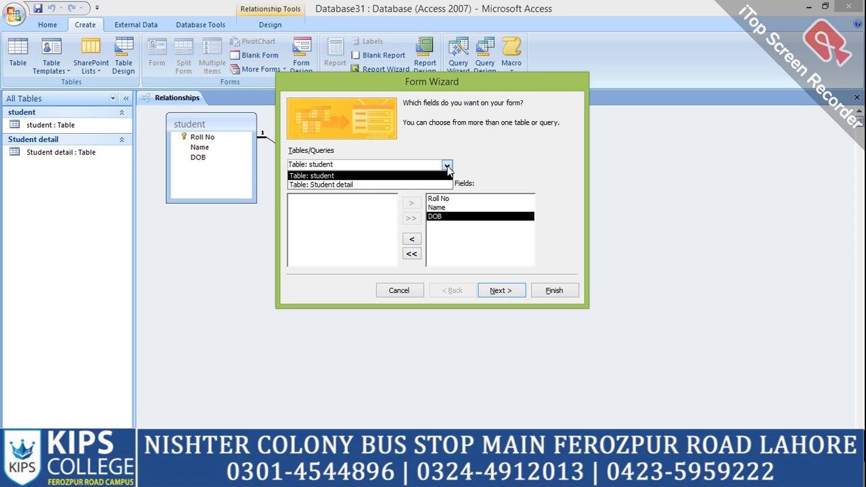
{"action": "left_click", "coordinate": [342, 185]}
{"action": "left_click", "coordinate": [411, 220]}
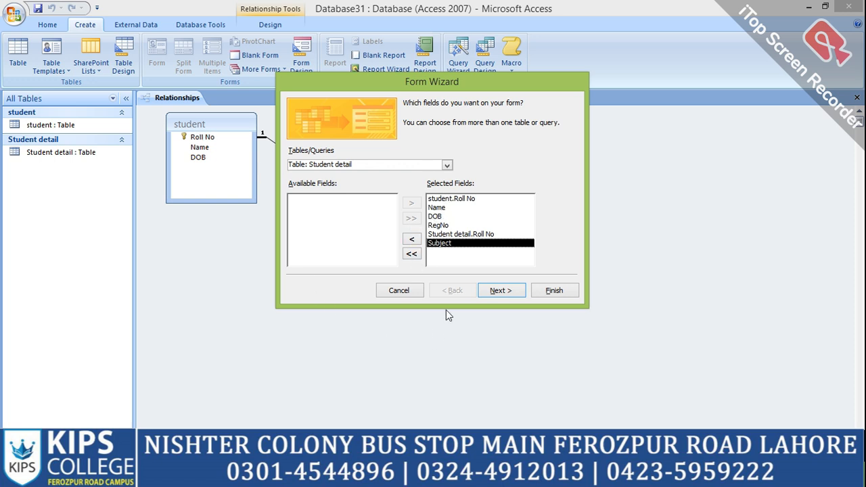
{"action": "left_click", "coordinate": [500, 291]}
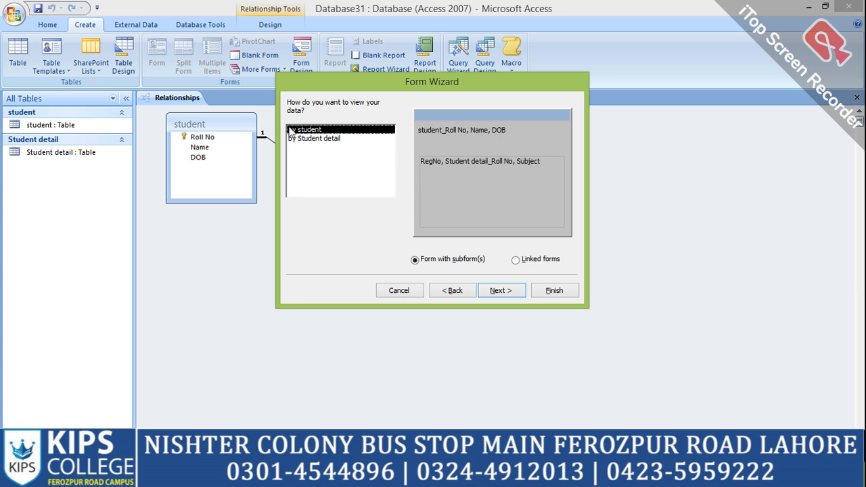
View the data by student as a form with subform, keep the Access 2007 style and default titles, and finish the wizard.
{"action": "left_click", "coordinate": [350, 139]}
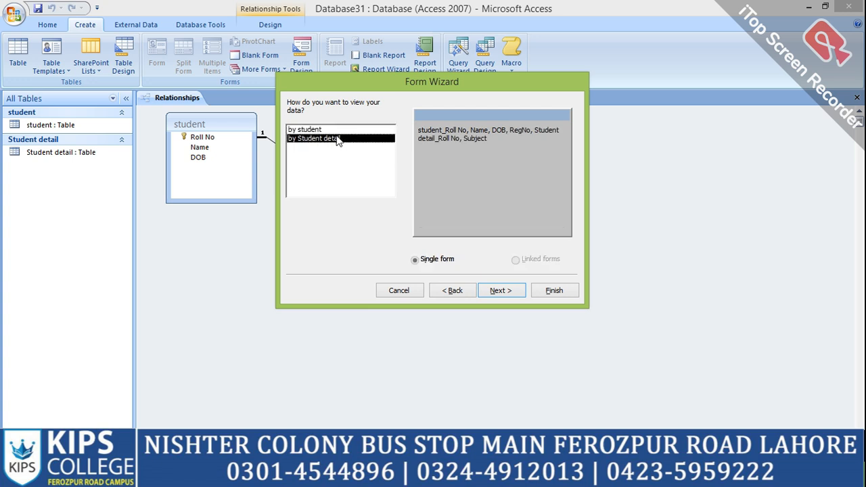
{"action": "left_click", "coordinate": [327, 132]}
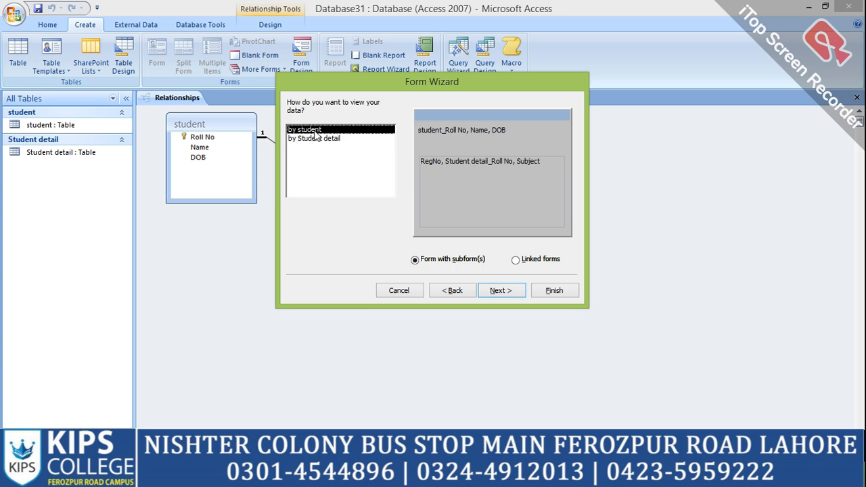
{"action": "left_click", "coordinate": [501, 291]}
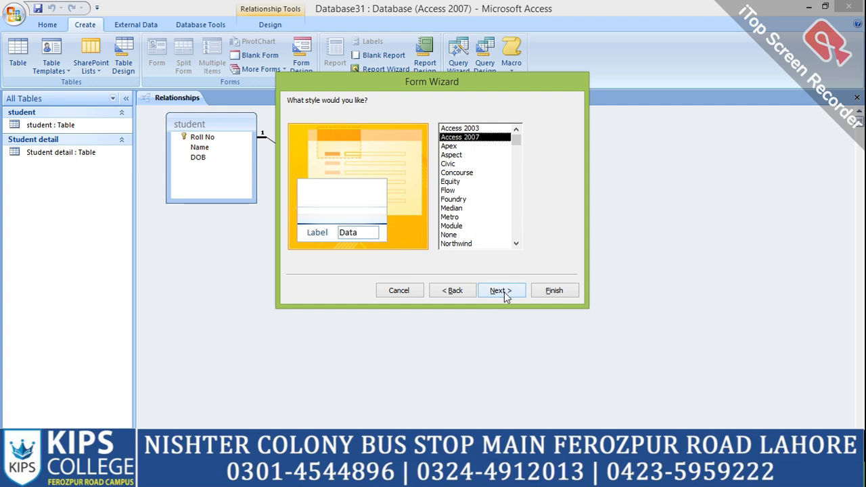
{"action": "left_click", "coordinate": [504, 292]}
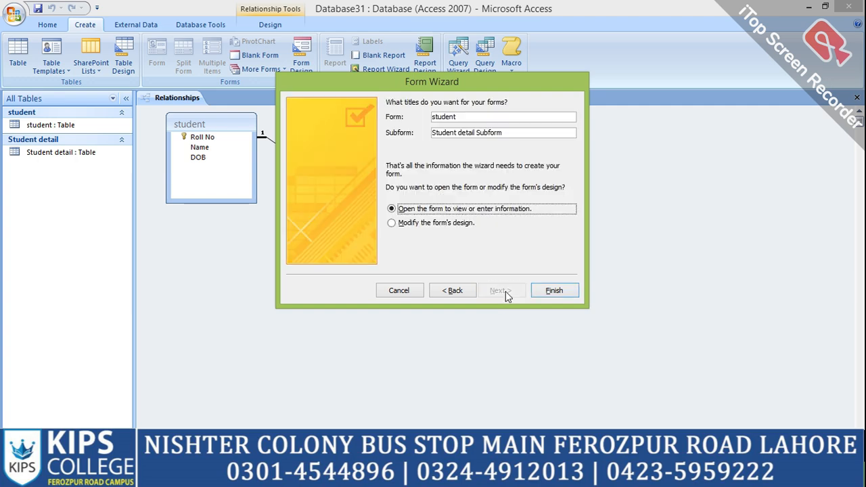
{"action": "left_click", "coordinate": [553, 291]}
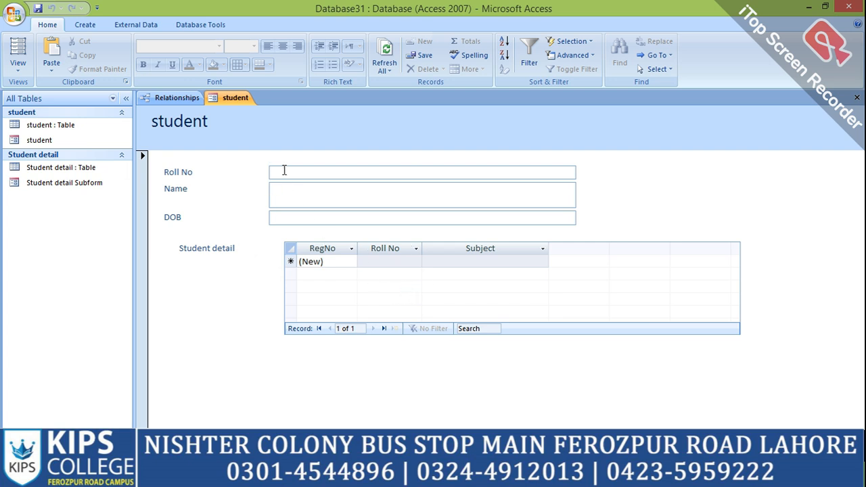
Enter the first student record with Roll No 11, the student's name and the date of birth.
{"action": "type", "text": "11"}
{"action": "key", "text": "Tab"}
{"action": "type", "text": "Ali"}
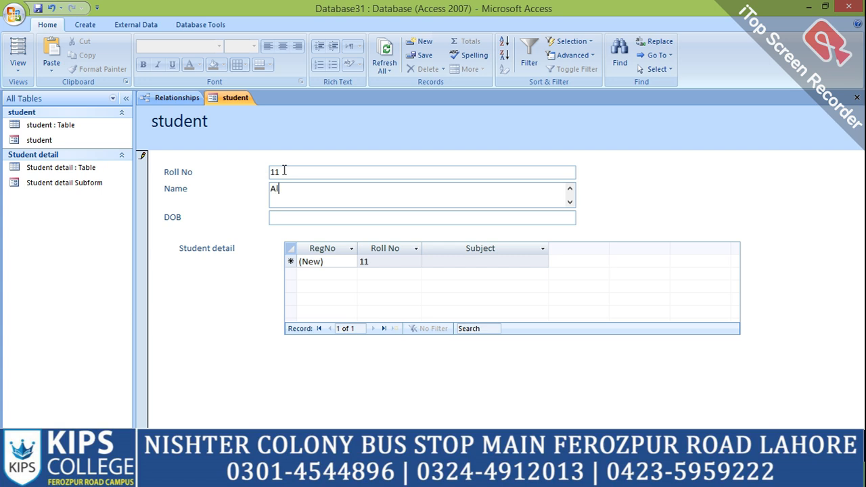
{"action": "key", "text": "Tab"}
{"action": "type", "text": "15-"}
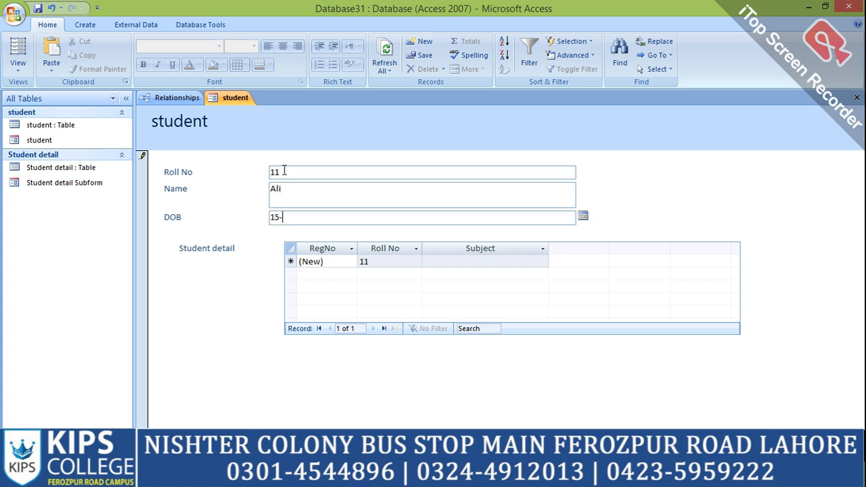
{"action": "type", "text": "6-20"}
{"action": "key", "text": "BackSpace"}
{"action": "type", "text": "1989"}
{"action": "key", "text": "Tab"}
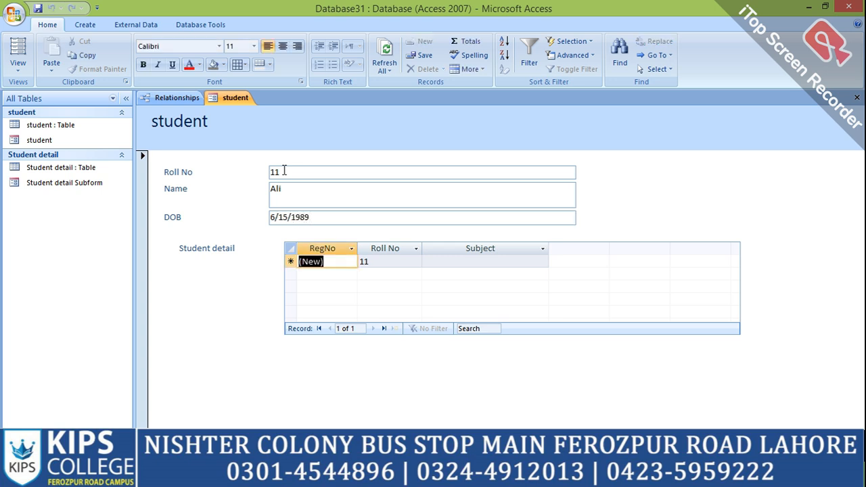
Add Math and Computer as subjects for the student with Roll No 11 in the Student detail subform.
{"action": "left_click", "coordinate": [458, 260]}
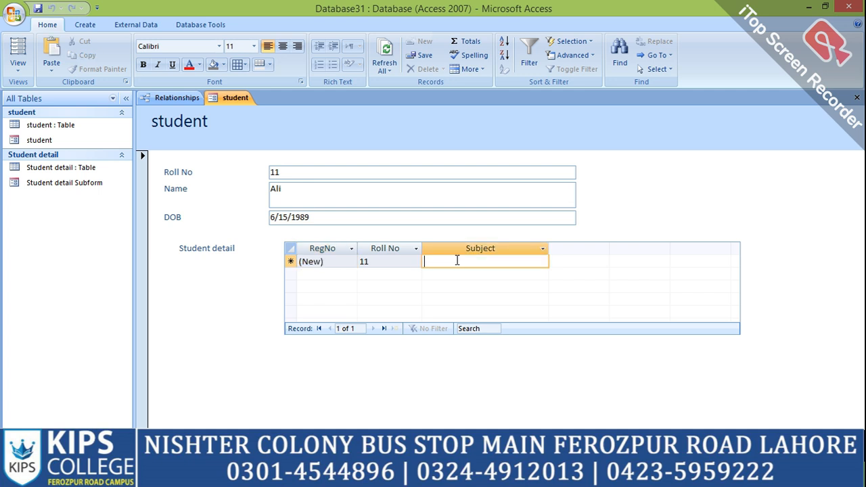
{"action": "type", "text": "Math"}
{"action": "key", "text": "Tab"}
{"action": "key", "text": "Tab"}
{"action": "key", "text": "Tab"}
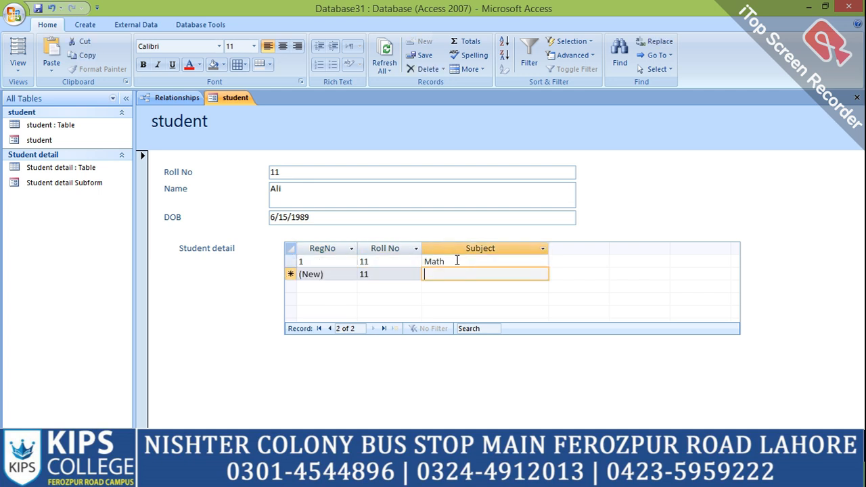
{"action": "type", "text": "Compute"}
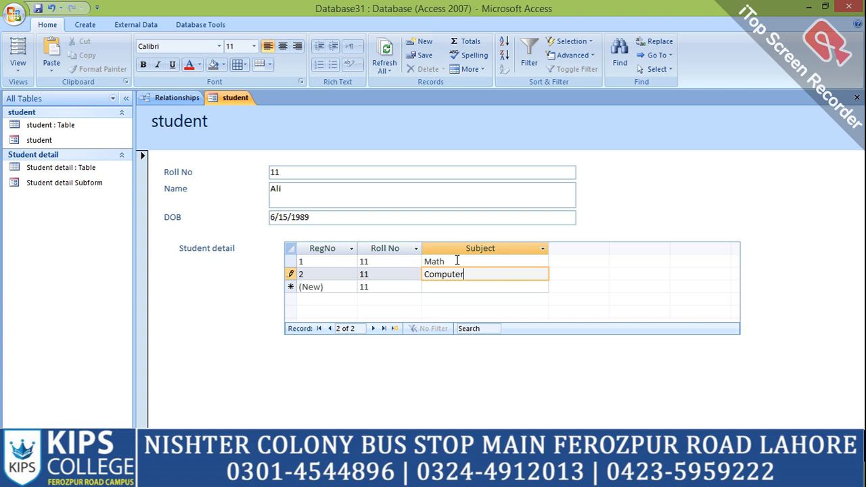
{"action": "type", "text": "r"}
{"action": "key", "text": "Tab"}
{"action": "key", "text": "Tab"}
{"action": "key", "text": "Tab"}
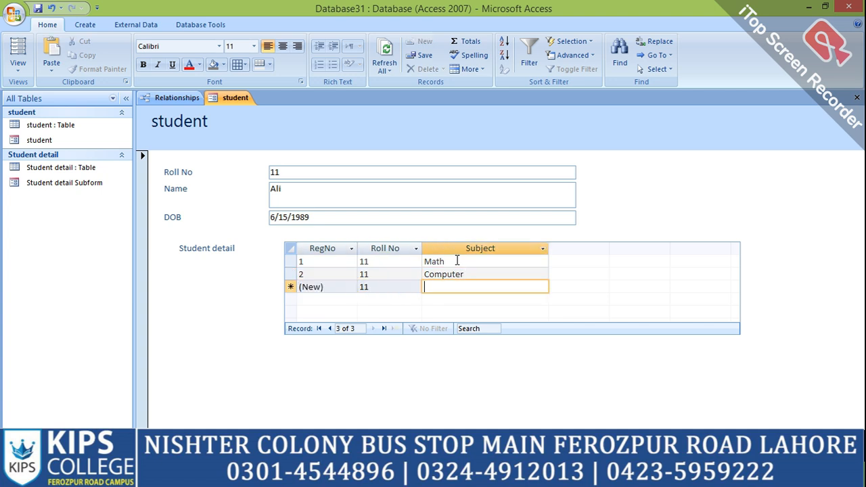
Add Ecnomics as the third subject in the subform and go to a new student record.
{"action": "type", "text": "ECn"}
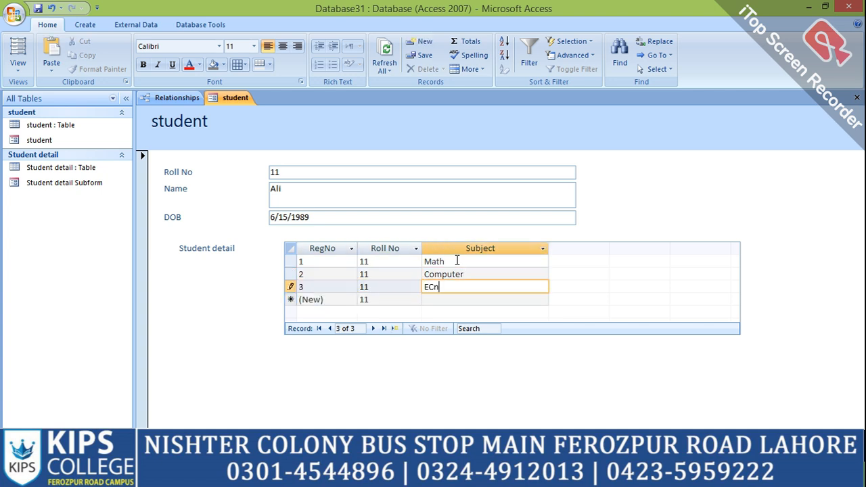
{"action": "type", "text": "o"}
{"action": "key", "text": "BackSpace"}
{"action": "key", "text": "BackSpace"}
{"action": "key", "text": "BackSpace"}
{"action": "type", "text": "cnomics"}
{"action": "key", "text": "Tab"}
{"action": "key", "text": "Tab"}
{"action": "key", "text": "Tab"}
{"action": "key", "text": "Tab"}
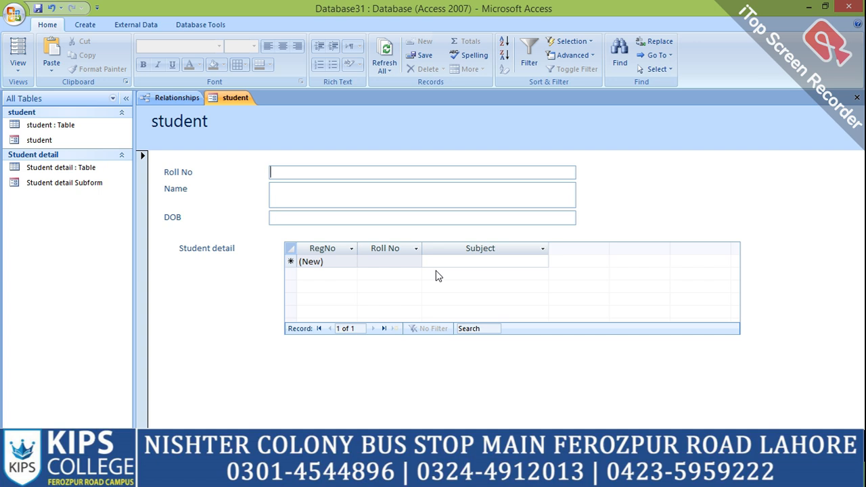
Enter the second student record with Roll No 12, the student's name and the date of birth.
{"action": "type", "text": "12"}
{"action": "key", "text": "Tab"}
{"action": "type", "text": "Sa"}
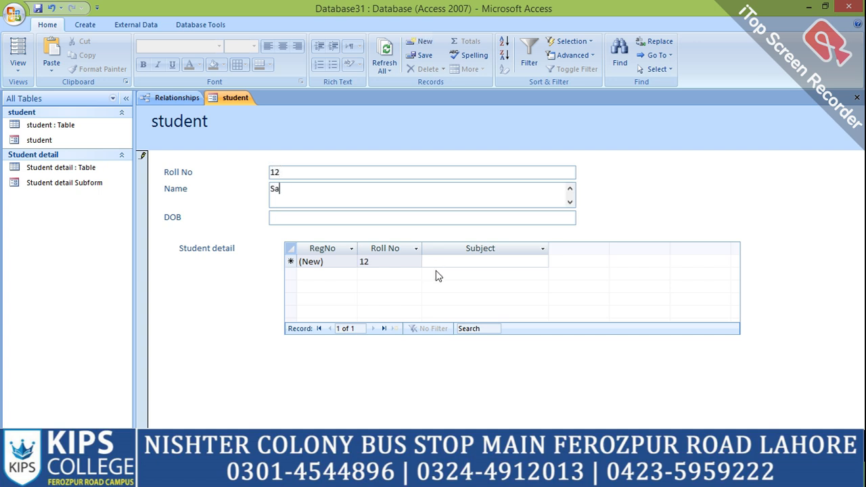
{"action": "type", "text": "hhil"}
{"action": "key", "text": "BackSpace"}
{"action": "key", "text": "BackSpace"}
{"action": "key", "text": "BackSpace"}
{"action": "type", "text": "il"}
{"action": "key", "text": "Tab"}
{"action": "type", "text": "5-5-"}
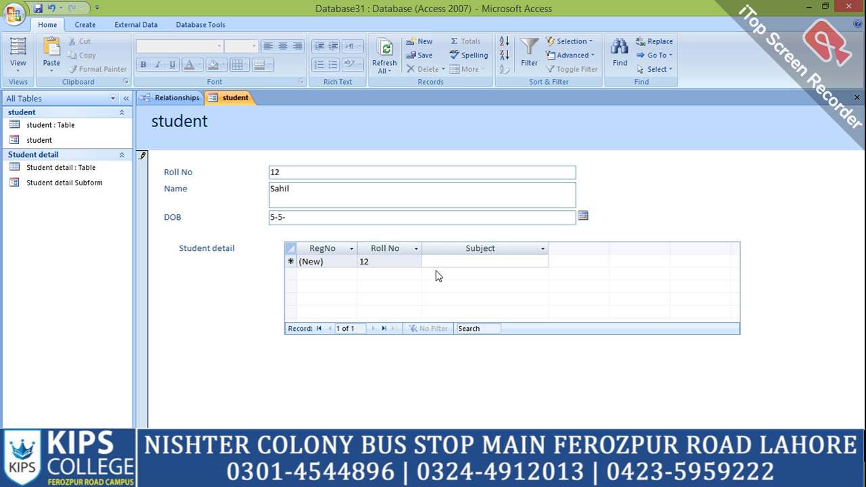
{"action": "type", "text": "1999"}
{"action": "left_click", "coordinate": [436, 272]}
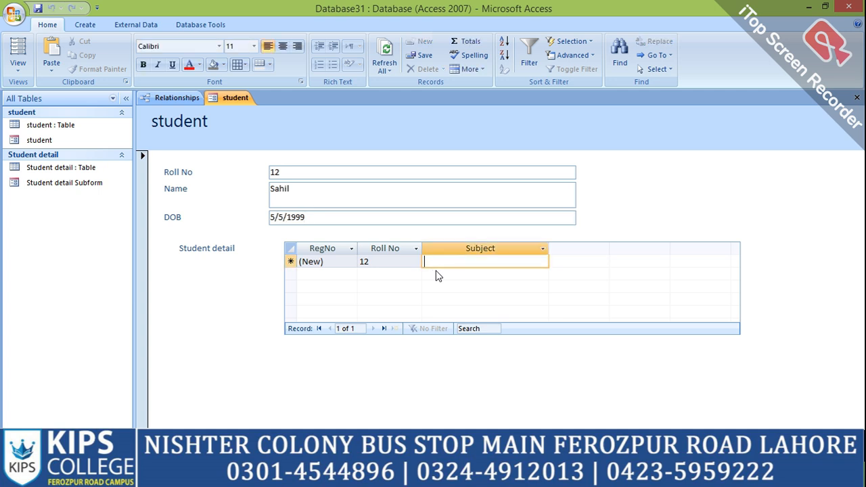
Enter Computer as the first subject for the student with Roll No 12 in the Student detail subform.
{"action": "type", "text": "COmpu"}
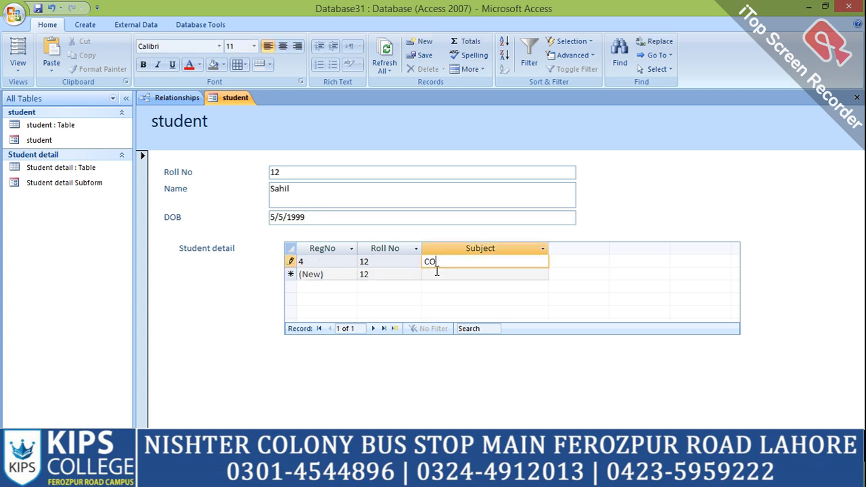
{"action": "key", "text": "BackSpace"}
{"action": "key", "text": "BackSpace"}
{"action": "key", "text": "BackSpace"}
{"action": "key", "text": "BackSpace"}
{"action": "type", "text": "omputer"}
{"action": "key", "text": "Tab"}
{"action": "key", "text": "Tab"}
{"action": "key", "text": "Tab"}
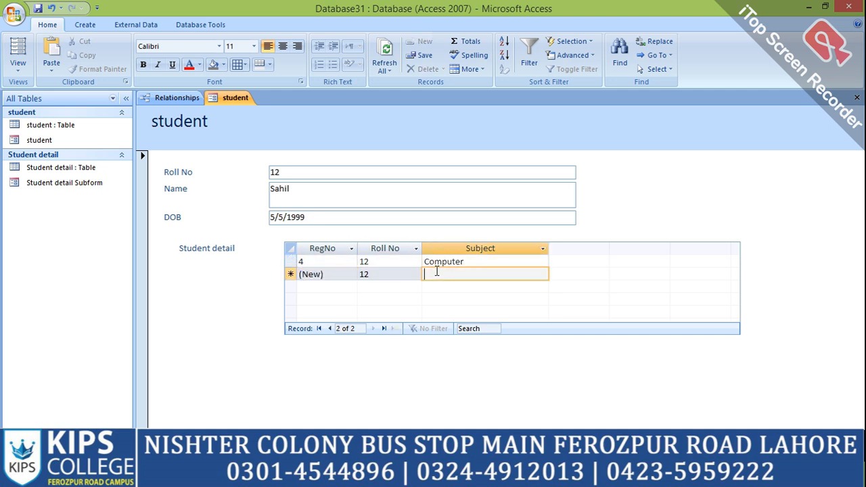
Add Math and Physics as subjects for the student with Roll No 12 and go to a new student record.
{"action": "type", "text": "Math"}
{"action": "key", "text": "Tab"}
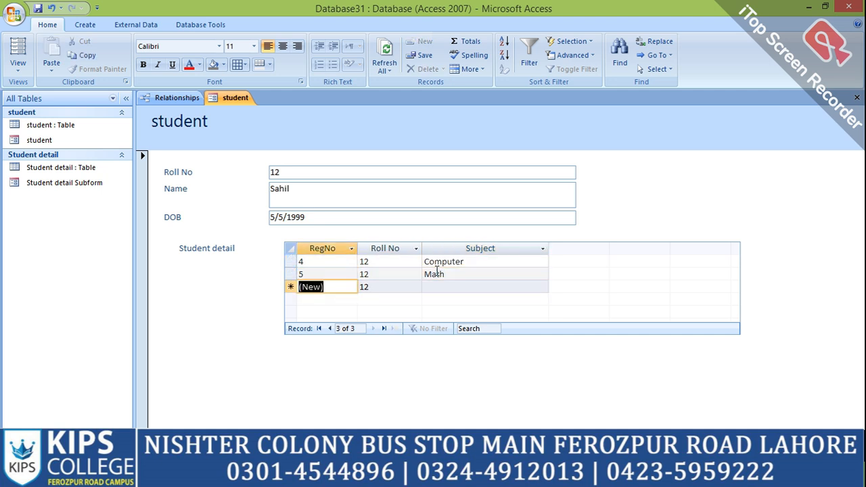
{"action": "key", "text": "Tab"}
{"action": "key", "text": "Tab"}
{"action": "type", "text": "Phy"}
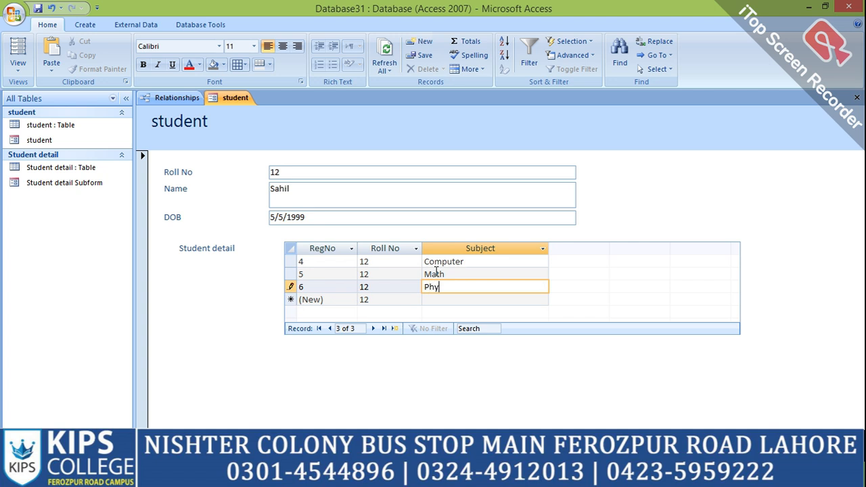
{"action": "type", "text": "sics"}
{"action": "key", "text": "Tab"}
{"action": "key", "text": "Tab"}
{"action": "key", "text": "Tab"}
{"action": "key", "text": "Tab"}
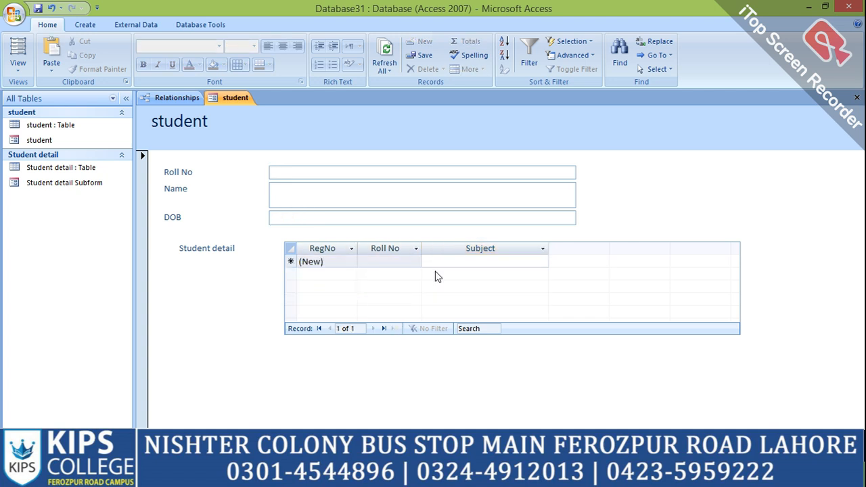
Enter the third student record with Roll No 13, the student's name and the date of birth.
{"action": "type", "text": "13"}
{"action": "key", "text": "Tab"}
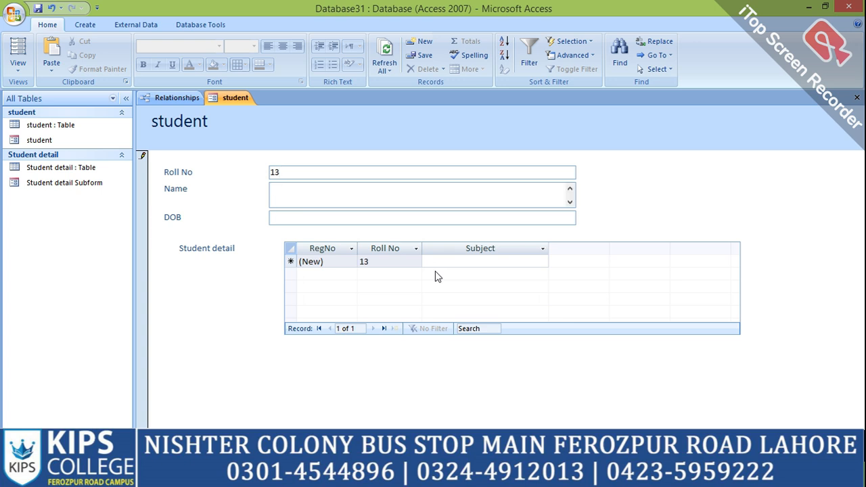
{"action": "type", "text": "Nazir"}
{"action": "key", "text": "Tab"}
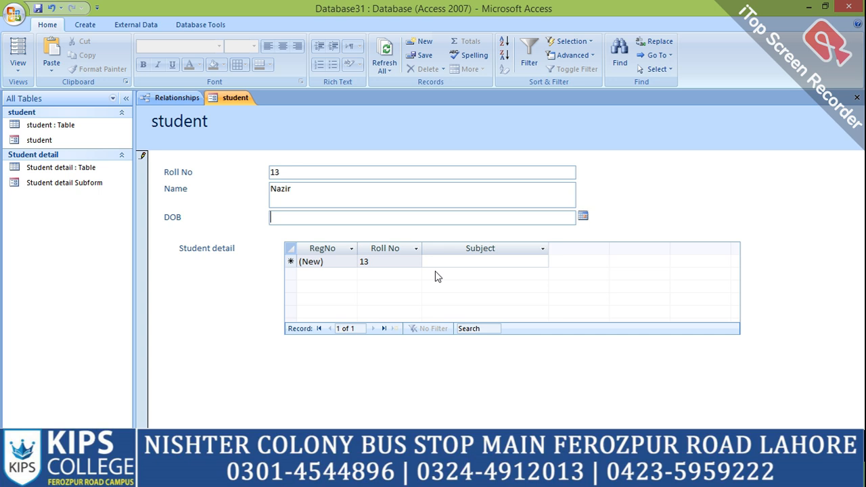
{"action": "type", "text": "5-5-2021"}
{"action": "key", "text": "BackSpace"}
{"action": "key", "text": "BackSpace"}
{"action": "type", "text": "00"}
{"action": "key", "text": "Tab"}
{"action": "key", "text": "Tab"}
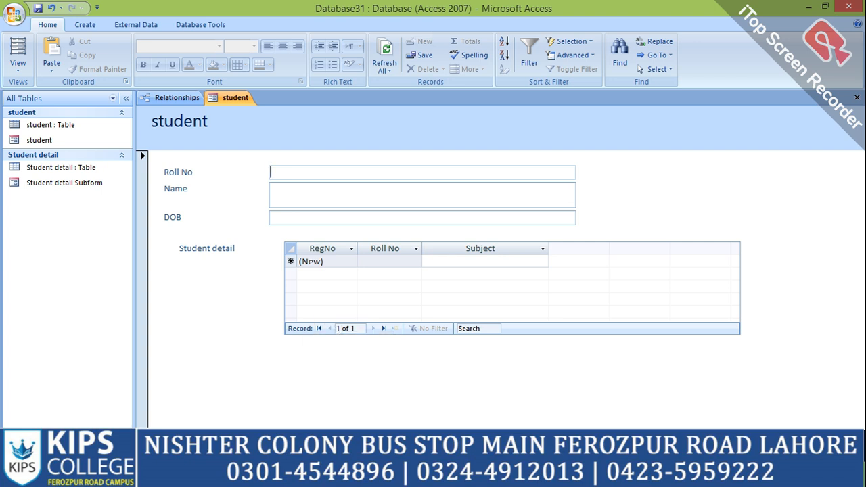
Return to the record with Roll No 13 and add Math and Computer as subjects in the subform.
{"action": "key", "text": "Page_Up"}
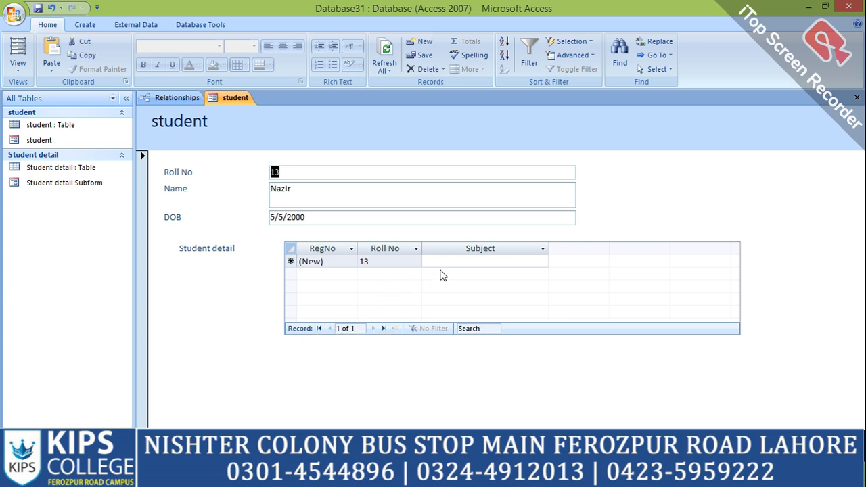
{"action": "left_click", "coordinate": [459, 262]}
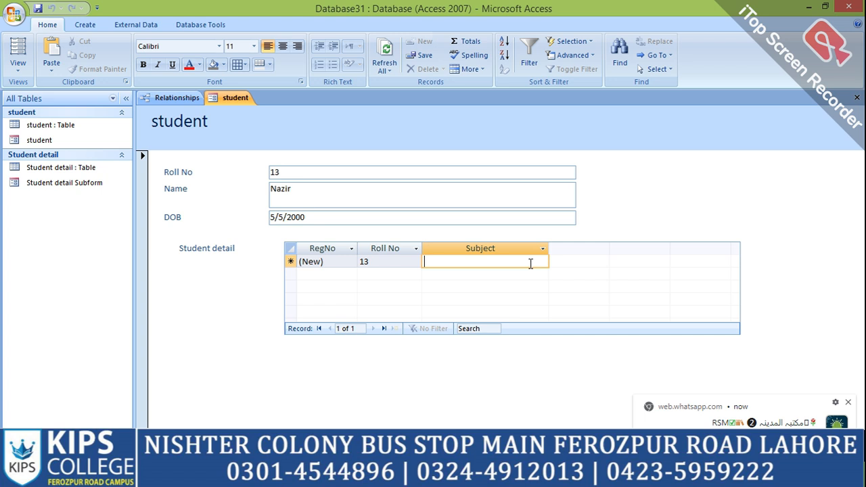
{"action": "type", "text": "Math"}
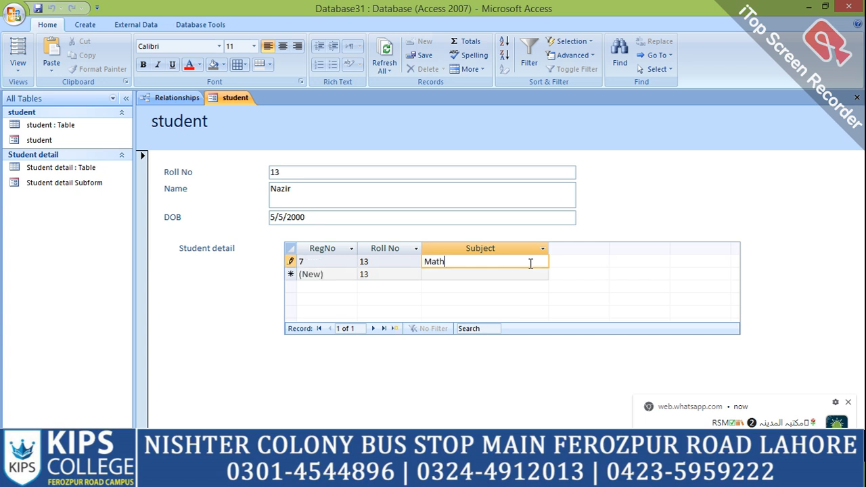
{"action": "key", "text": "Tab"}
{"action": "key", "text": "Tab"}
{"action": "key", "text": "Tab"}
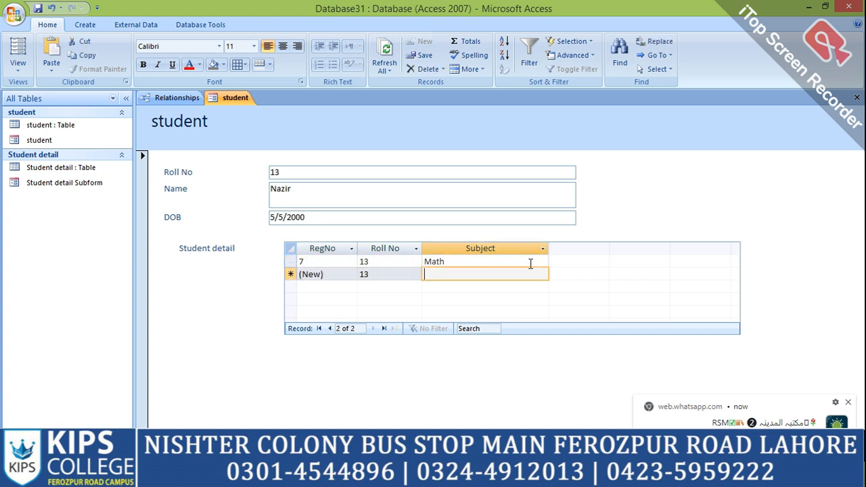
{"action": "type", "text": "Com"}
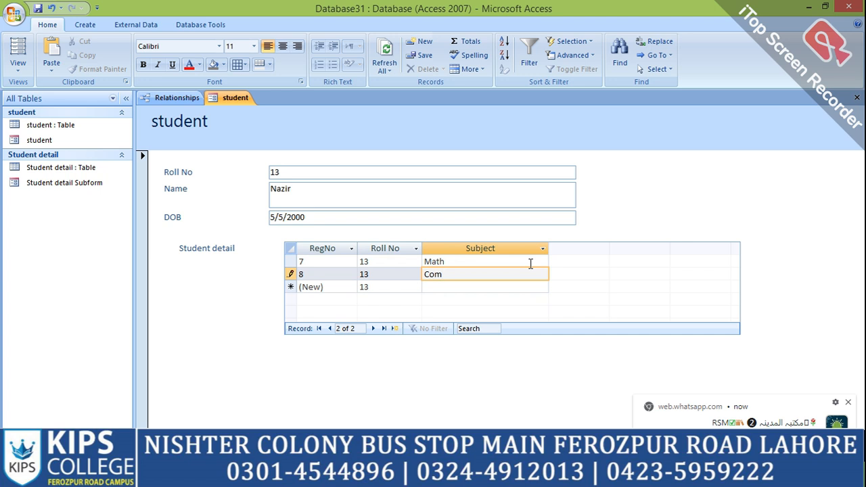
{"action": "type", "text": "puter"}
{"action": "key", "text": "Tab"}
{"action": "key", "text": "Tab"}
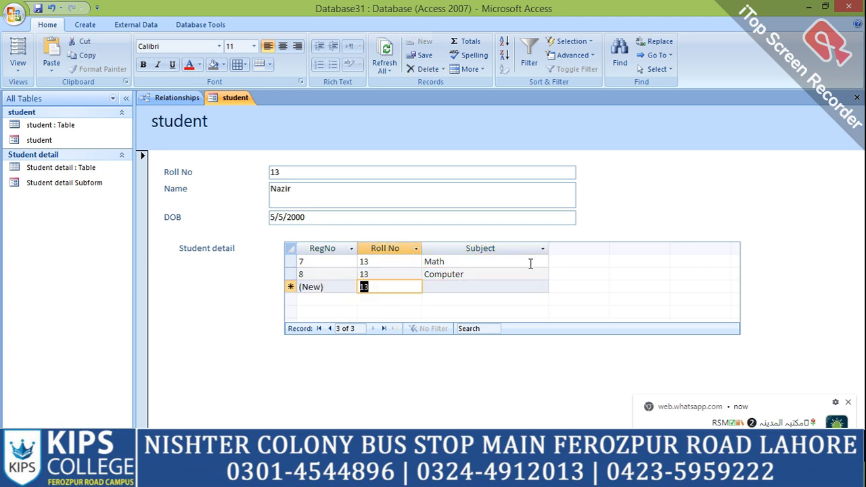
Add Statistics as the third subject for the student with Roll No 13 and go to a new student record.
{"action": "key", "text": "Tab"}
{"action": "type", "text": "Stat"}
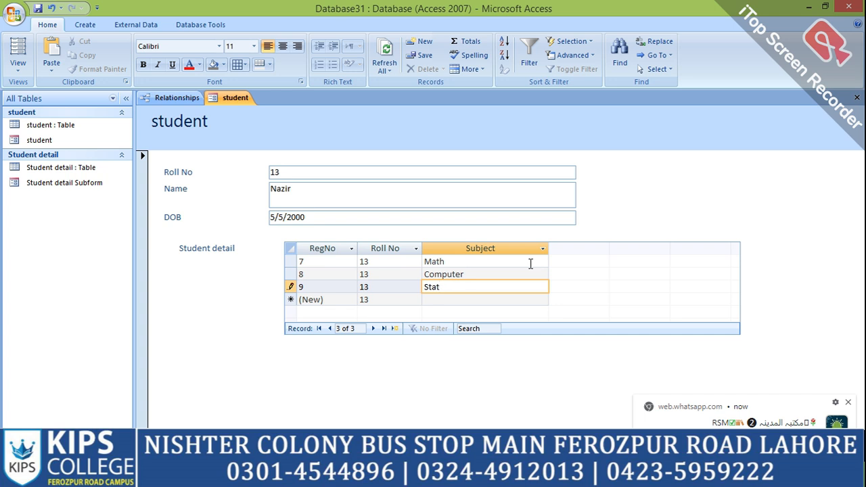
{"action": "type", "text": "istics"}
{"action": "key", "text": "Tab"}
{"action": "key", "text": "Tab"}
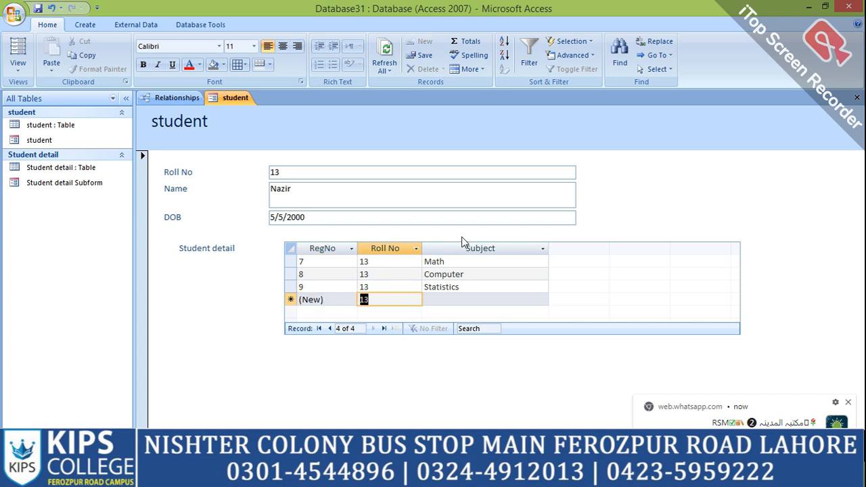
{"action": "key", "text": "Tab"}
{"action": "key", "text": "Tab"}
Enter the fourth student record with Roll No 14, the student's name and the date of birth.
{"action": "type", "text": "14"}
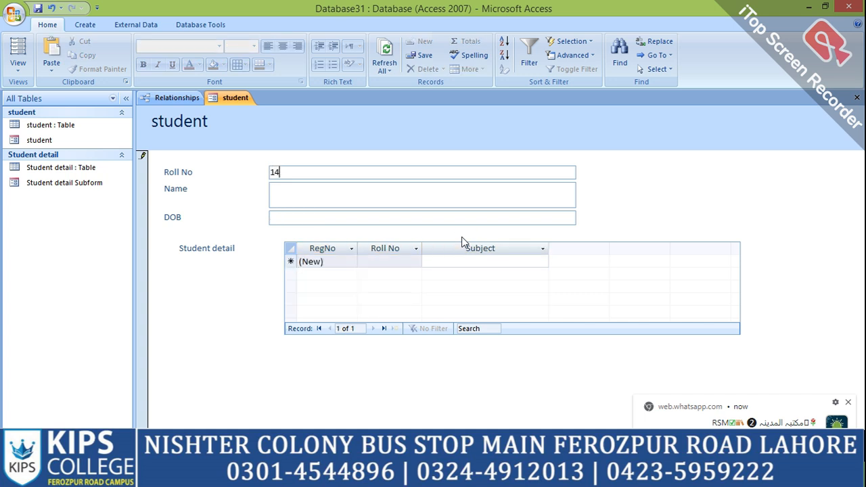
{"action": "key", "text": "Tab"}
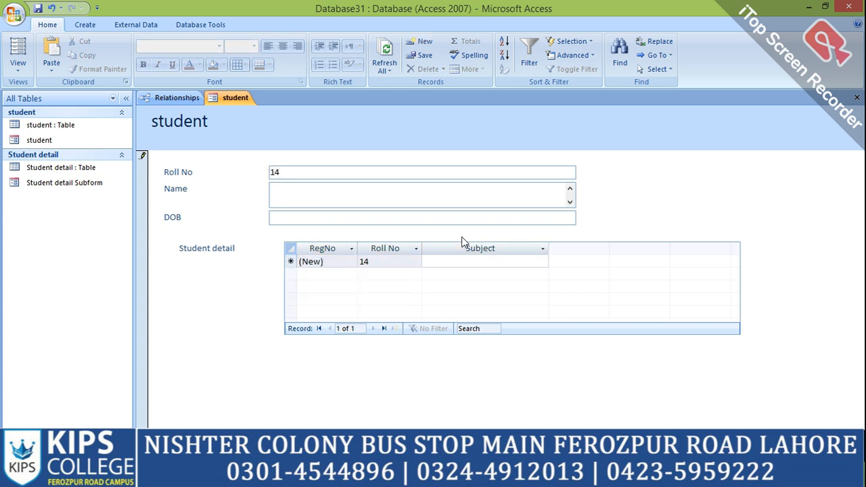
{"action": "type", "text": "Kashif"}
{"action": "key", "text": "Tab"}
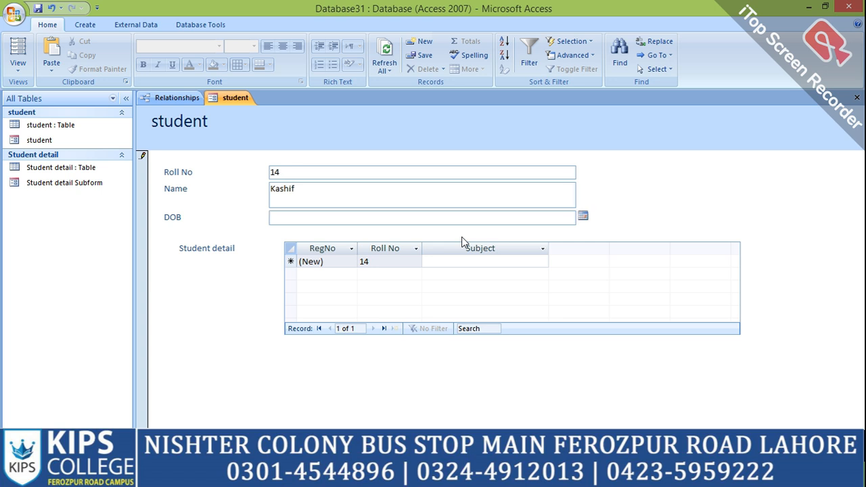
{"action": "type", "text": "6-6-2002"}
{"action": "key", "text": "Tab"}
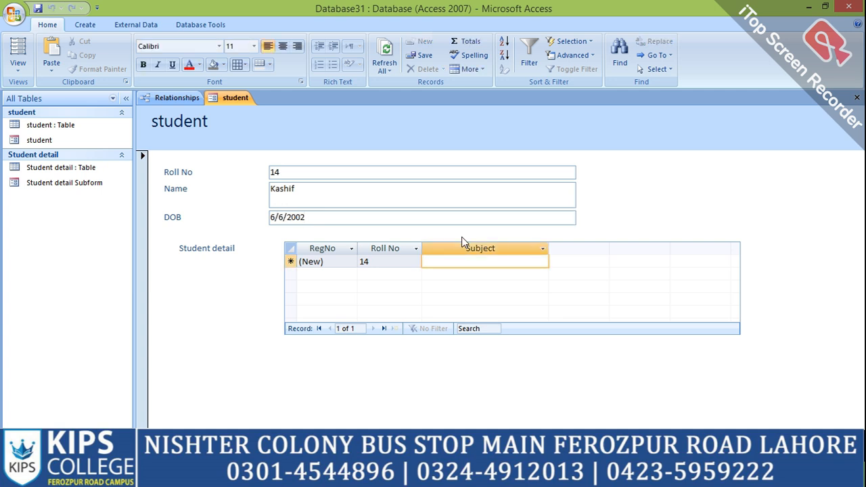
Add Computer and Math as subjects for the student with Roll No 14 in the Student detail subform.
{"action": "type", "text": "Computer"}
{"action": "key", "text": "Tab"}
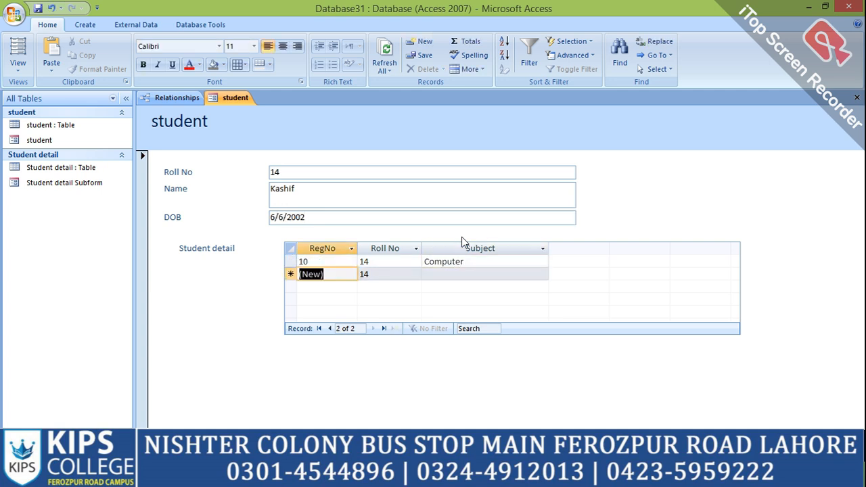
{"action": "key", "text": "Tab"}
{"action": "key", "text": "Tab"}
{"action": "type", "text": "Math"}
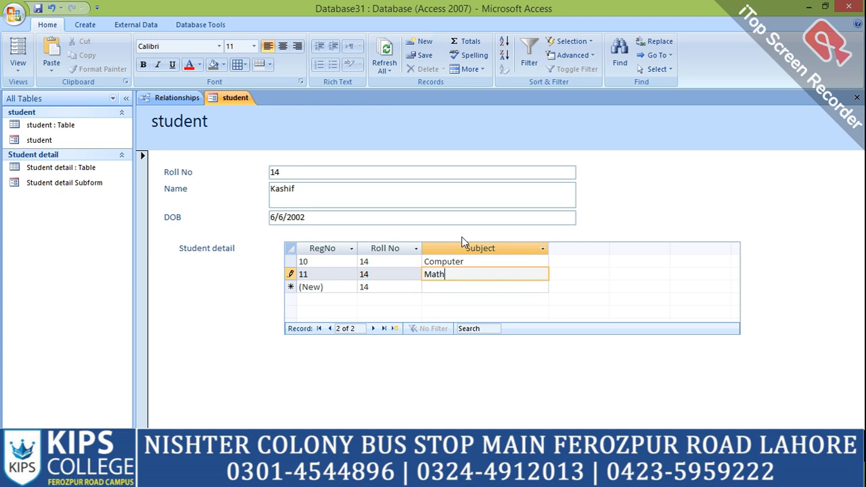
{"action": "key", "text": "Tab"}
{"action": "key", "text": "Tab"}
{"action": "key", "text": "Tab"}
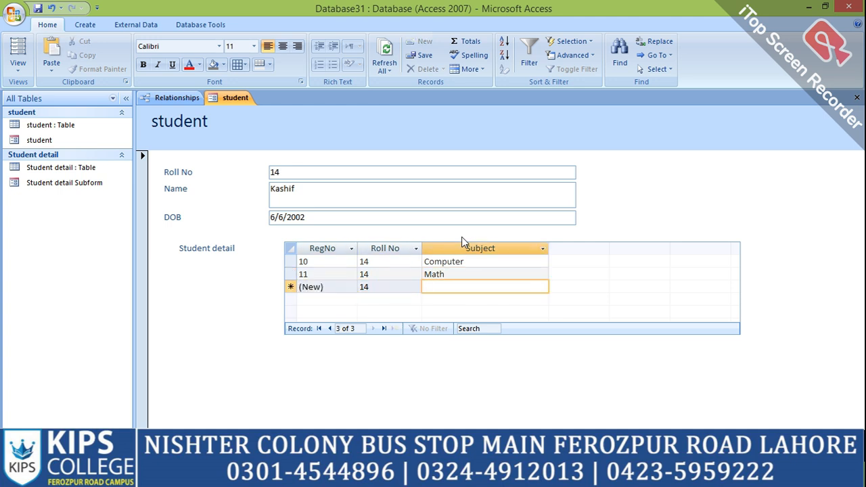
Save Physics as the third subject for the student with Roll No 14 and close the student form.
{"action": "type", "text": "Ph"}
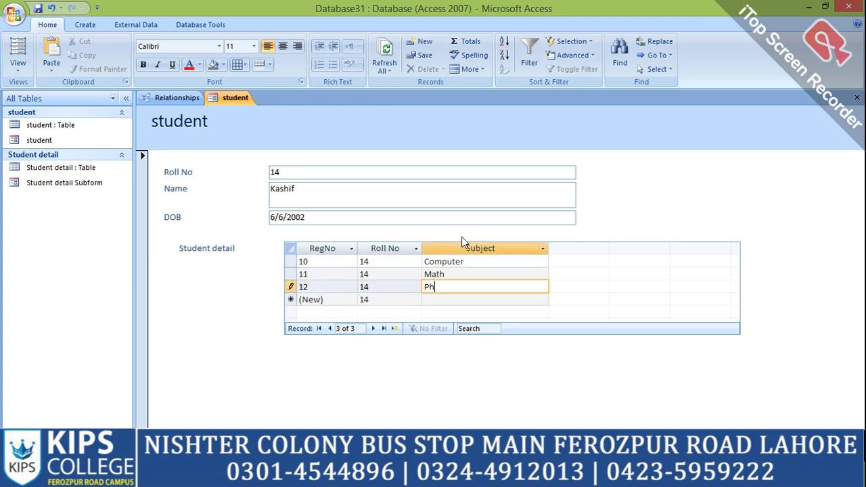
{"action": "type", "text": "ysics"}
{"action": "key", "text": "shift+Return"}
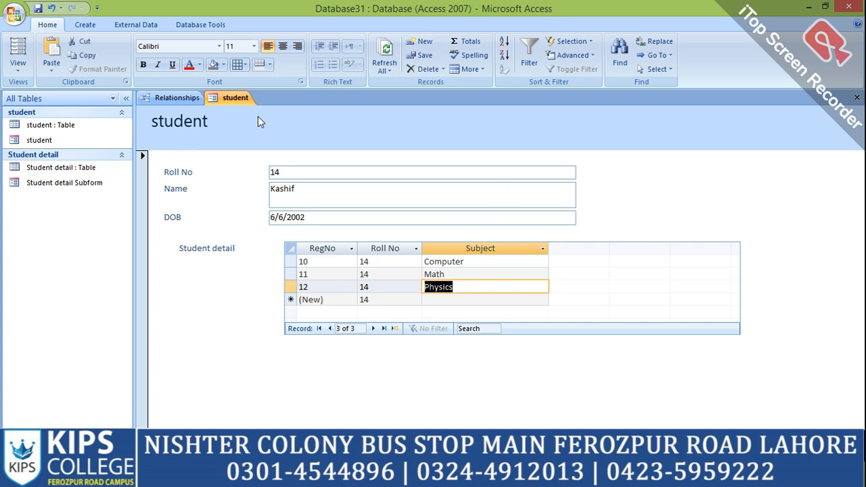
{"action": "right_click", "coordinate": [243, 101]}
{"action": "left_click", "coordinate": [274, 122]}
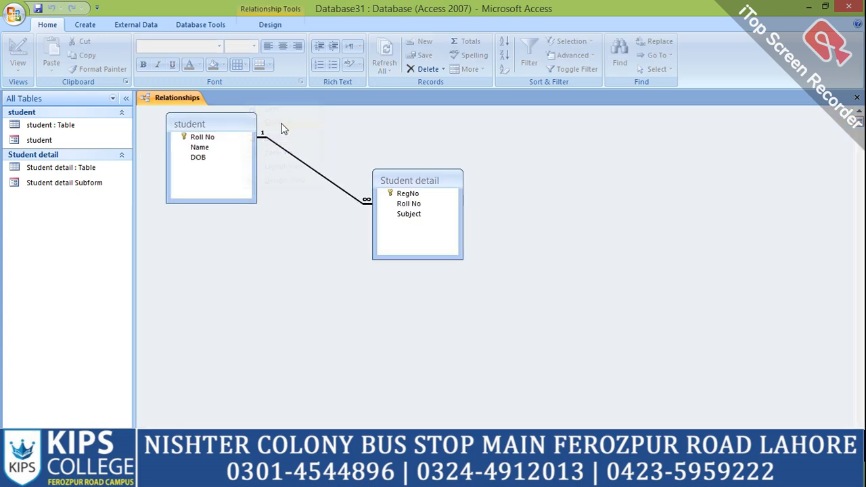
Open the student and Student detail tables to check the records entered through the form.
{"action": "right_click", "coordinate": [82, 132]}
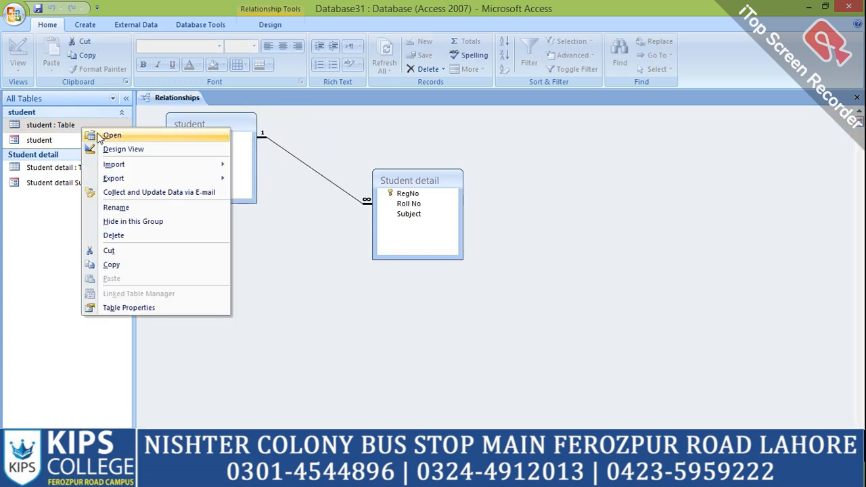
{"action": "left_click", "coordinate": [106, 137]}
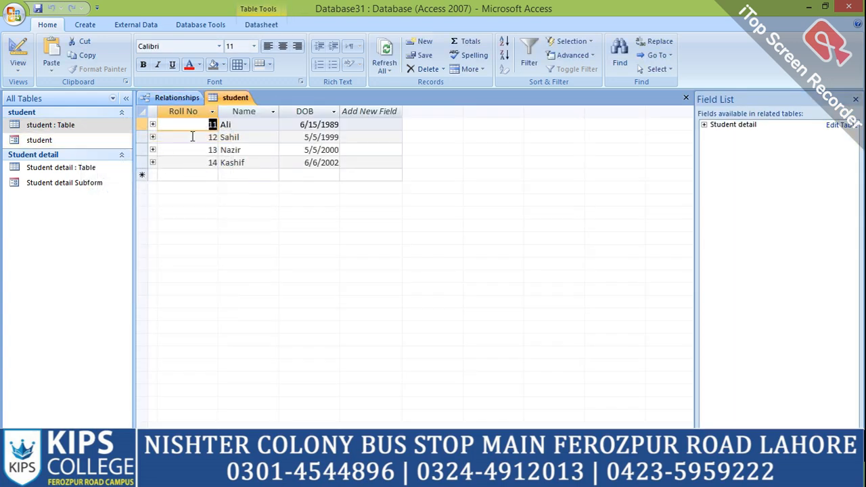
{"action": "left_click", "coordinate": [50, 168]}
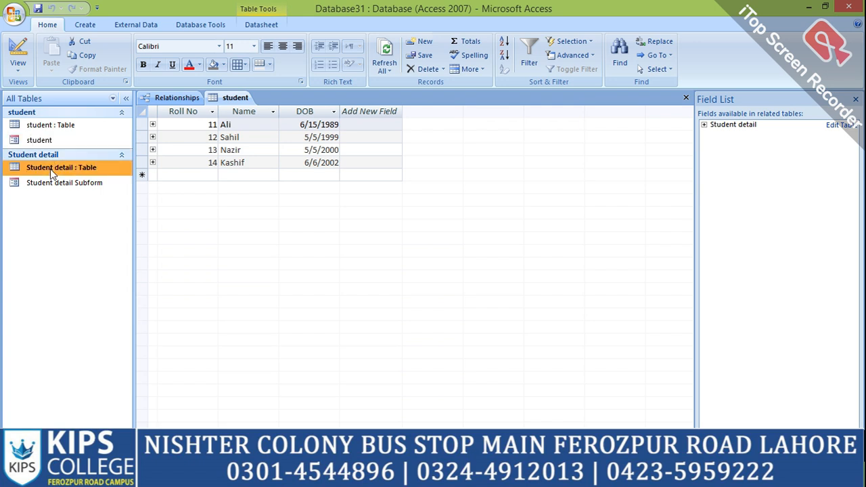
{"action": "right_click", "coordinate": [52, 169]}
{"action": "left_click", "coordinate": [76, 178]}
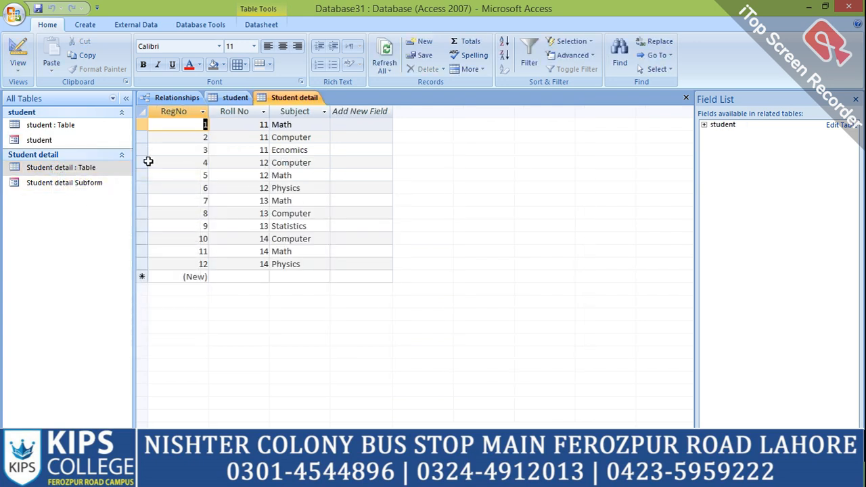
Open the Student detail Subform and the student form to review the entered records.
{"action": "left_click", "coordinate": [54, 187]}
{"action": "right_click", "coordinate": [58, 188]}
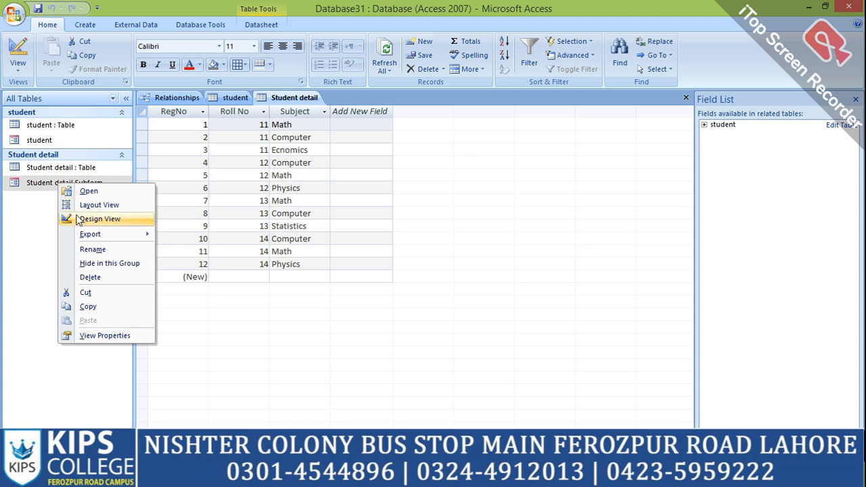
{"action": "left_click", "coordinate": [96, 195]}
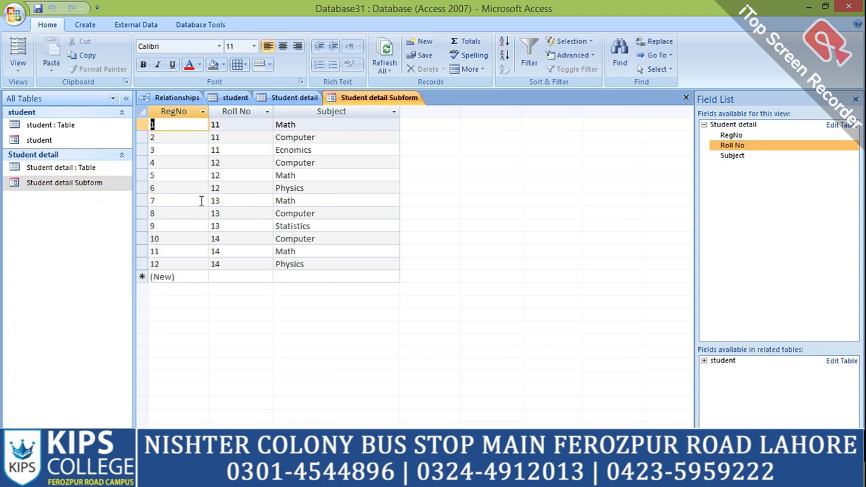
{"action": "right_click", "coordinate": [68, 193]}
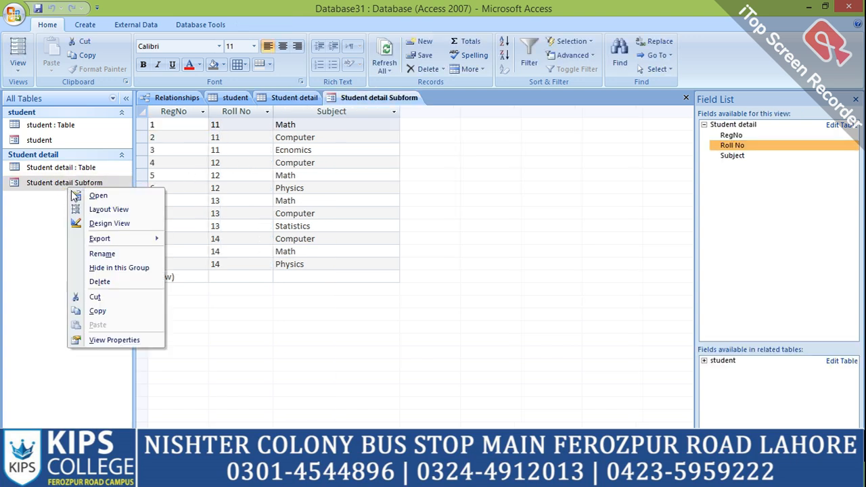
{"action": "left_click", "coordinate": [101, 196]}
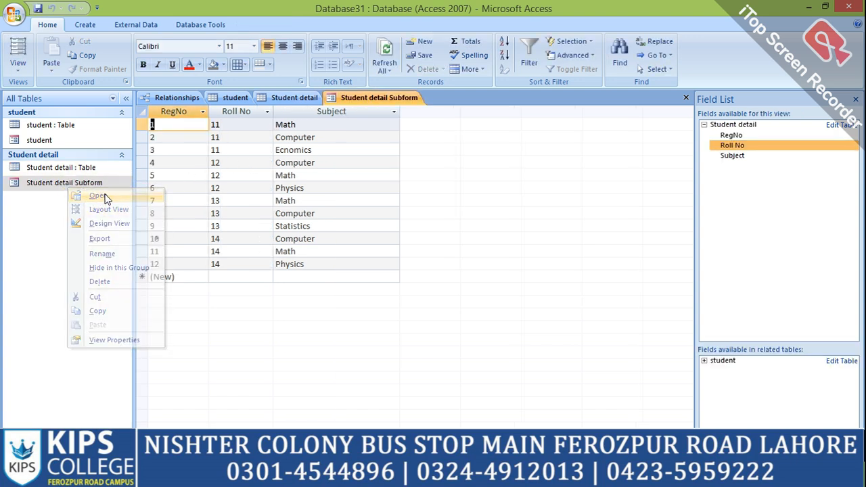
{"action": "right_click", "coordinate": [38, 138]}
{"action": "left_click", "coordinate": [60, 143]}
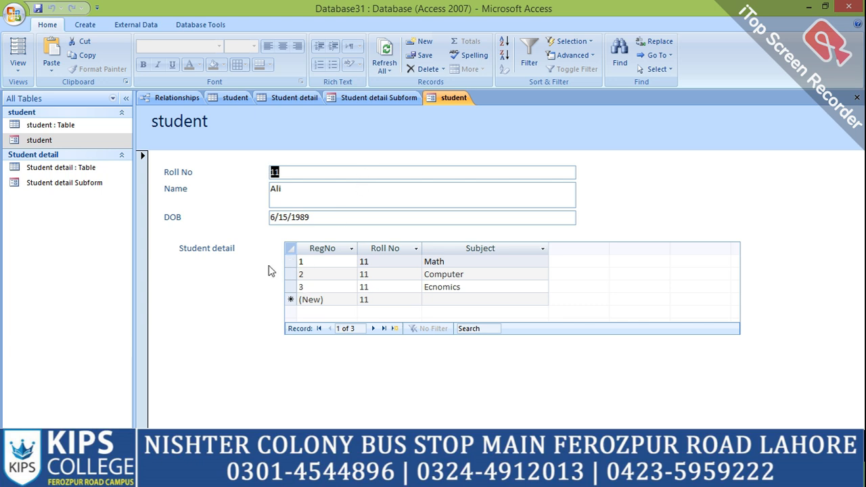
Close the student form and all other open objects, saving the changes to the Relationships layout.
{"action": "right_click", "coordinate": [444, 98]}
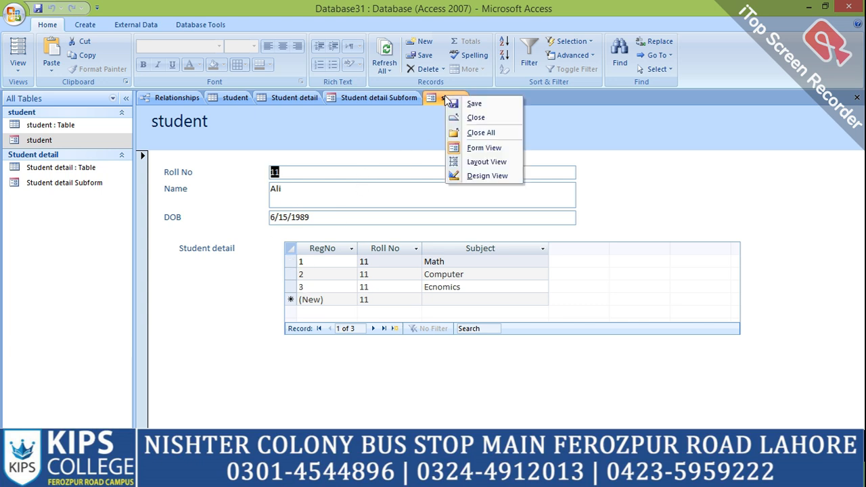
{"action": "left_click", "coordinate": [467, 116]}
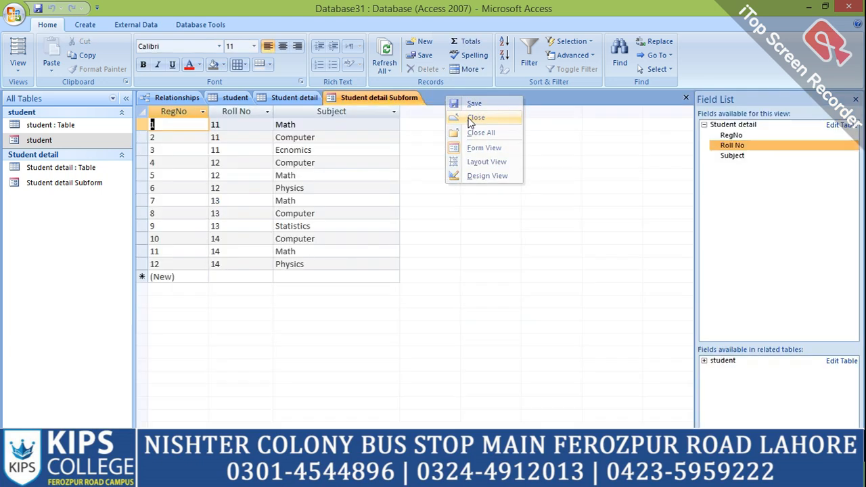
{"action": "left_click", "coordinate": [64, 183]}
{"action": "right_click", "coordinate": [65, 183]}
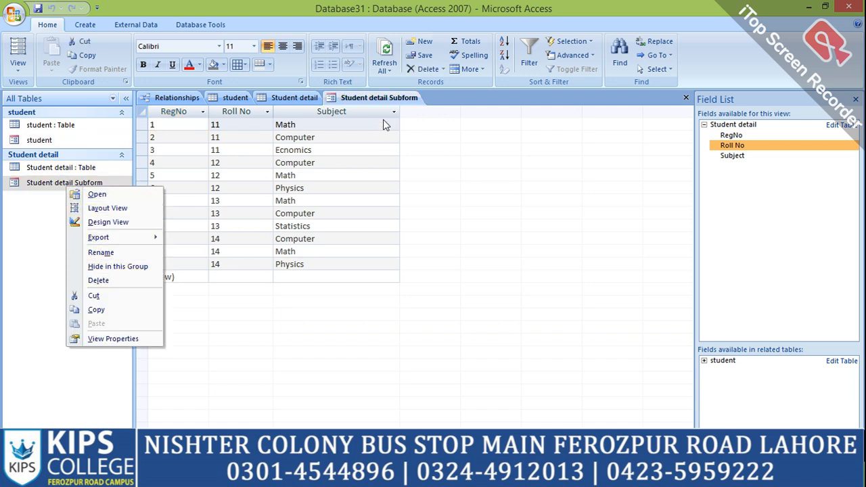
{"action": "right_click", "coordinate": [376, 101]}
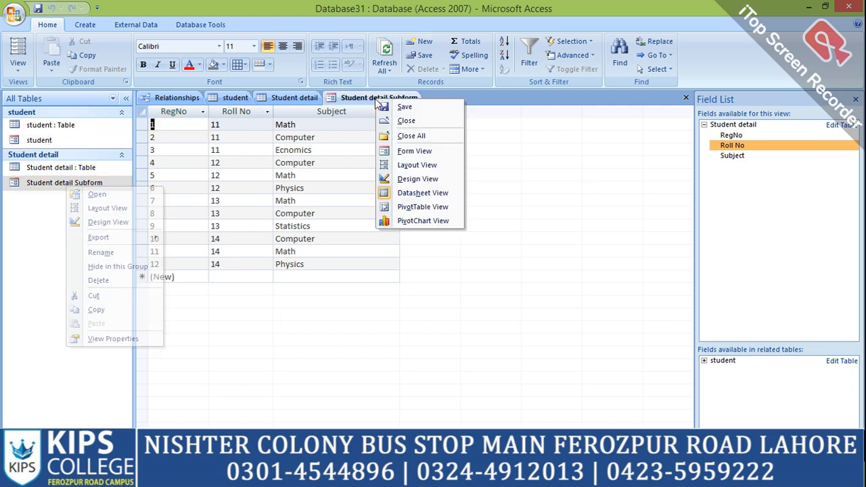
{"action": "left_click", "coordinate": [410, 136]}
{"action": "left_click", "coordinate": [384, 269]}
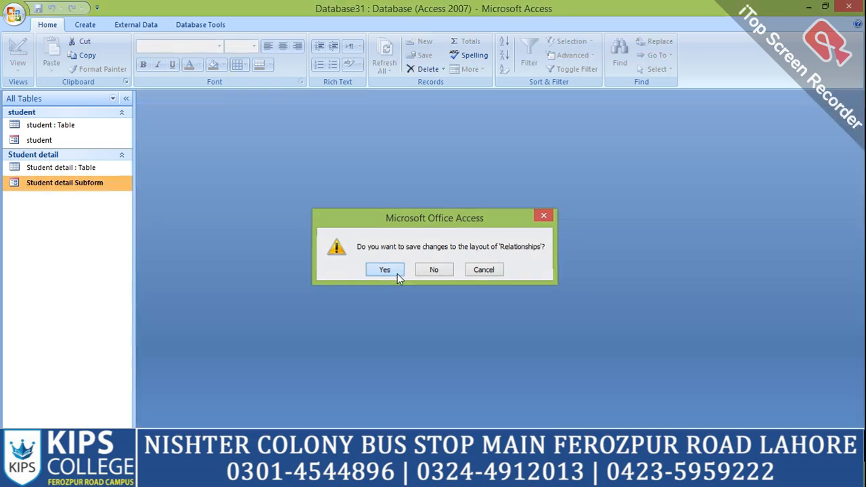
Permanently delete the Student detail Subform and the student form from the database.
{"action": "right_click", "coordinate": [84, 187]}
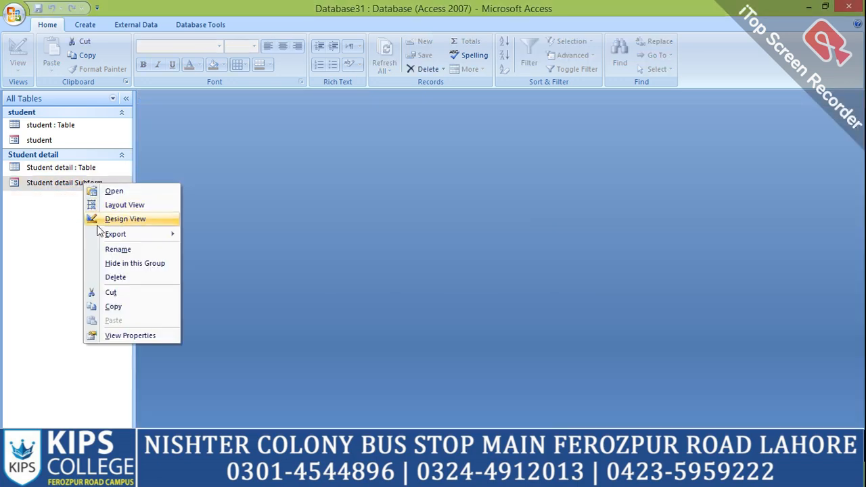
{"action": "left_click", "coordinate": [117, 278]}
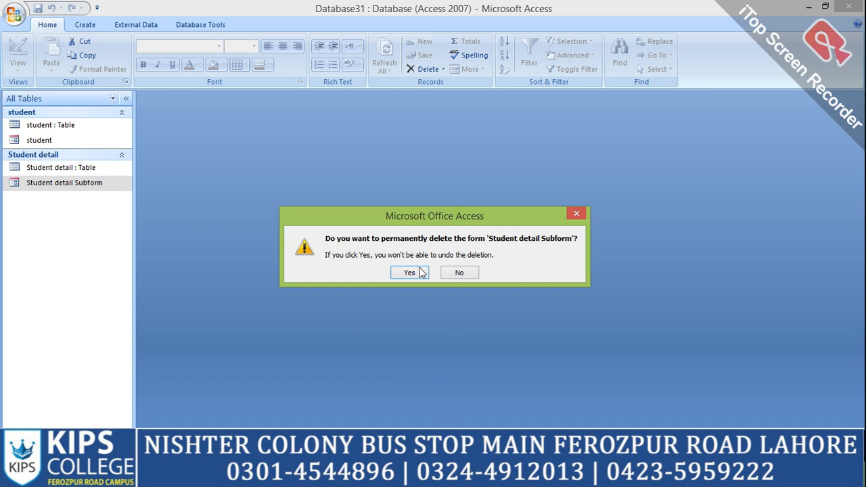
{"action": "left_click", "coordinate": [409, 272]}
{"action": "left_click", "coordinate": [54, 142]}
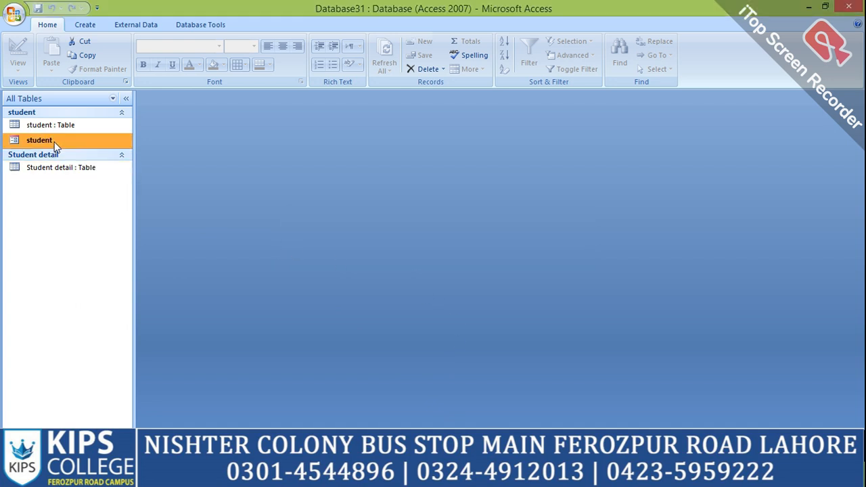
{"action": "right_click", "coordinate": [55, 146]}
{"action": "left_click", "coordinate": [78, 236]}
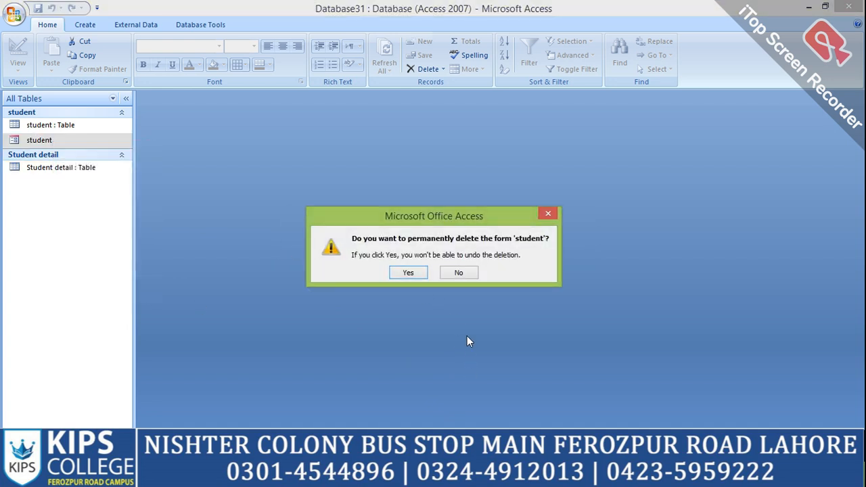
{"action": "left_click", "coordinate": [397, 272]}
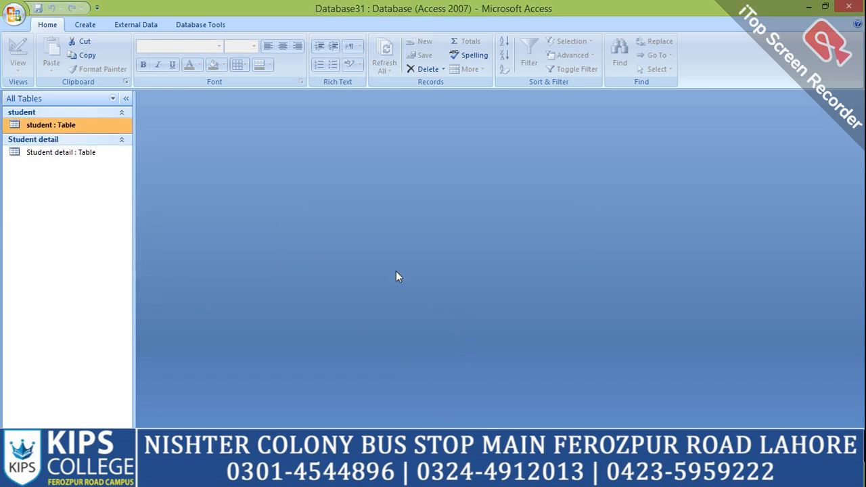
Create a form from the student table with the Form Wizard, including Roll No, Name and DOB, in the Access 2007 style.
{"action": "right_click", "coordinate": [75, 129]}
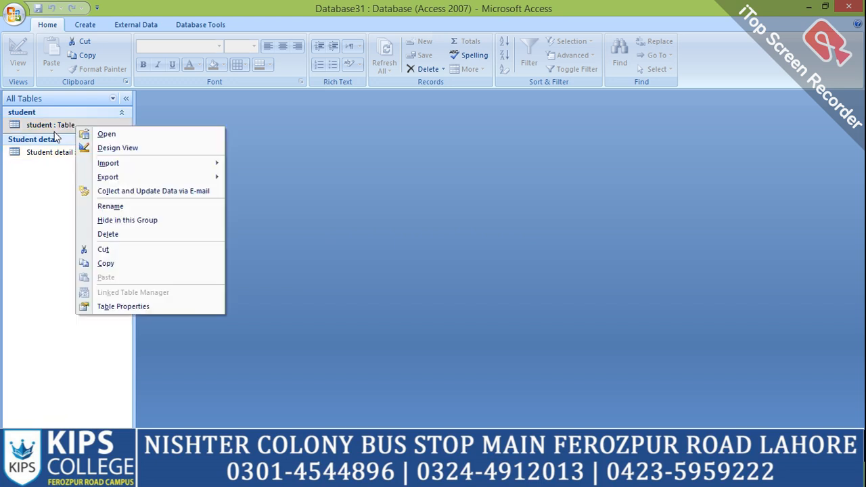
{"action": "left_click", "coordinate": [58, 136]}
{"action": "left_click", "coordinate": [85, 25]}
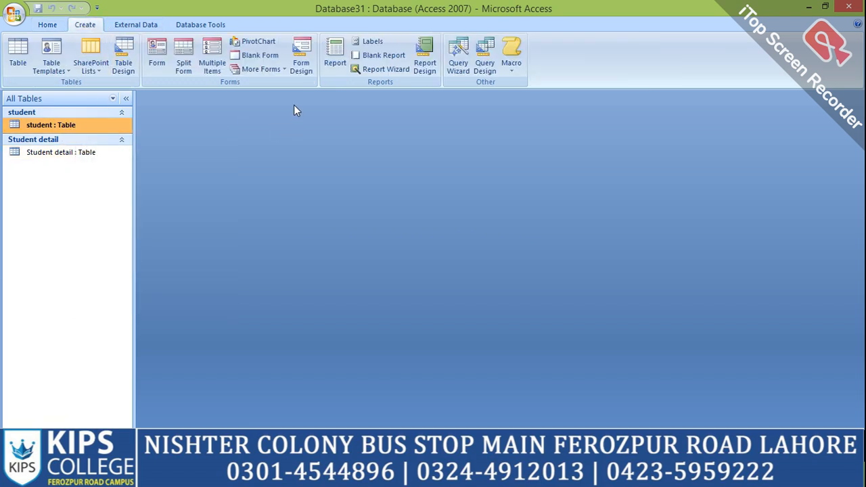
{"action": "left_click", "coordinate": [260, 69]}
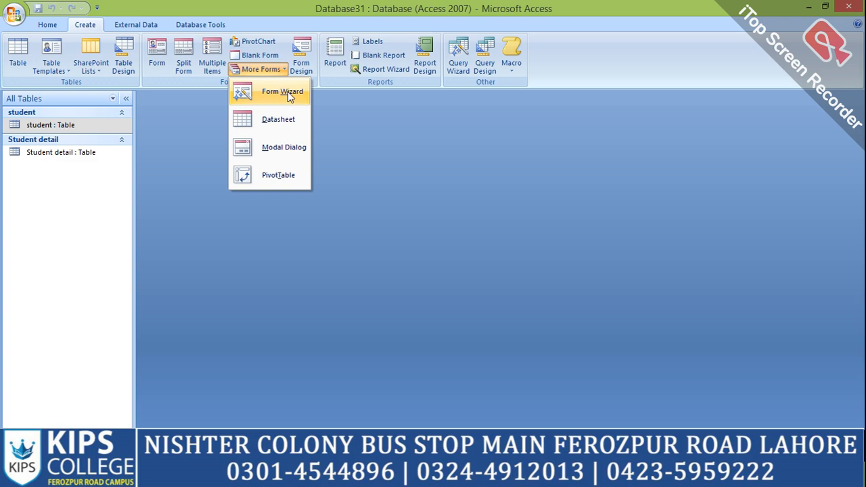
{"action": "left_click", "coordinate": [290, 95]}
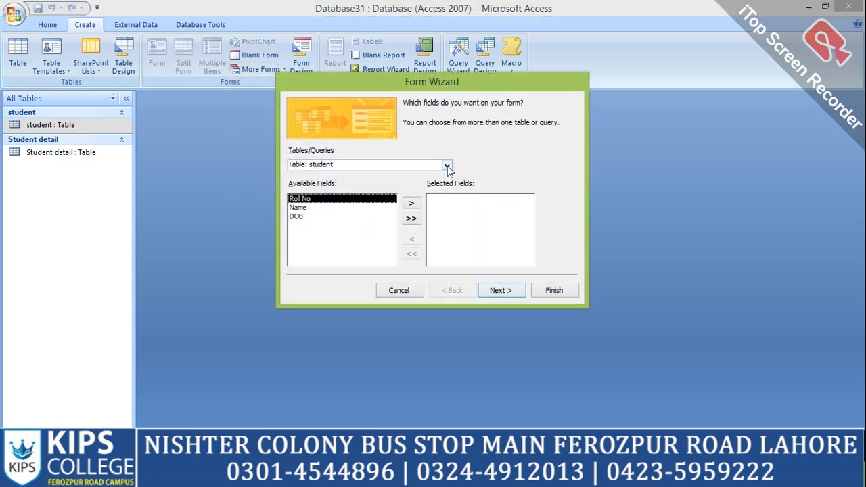
{"action": "left_click", "coordinate": [415, 219]}
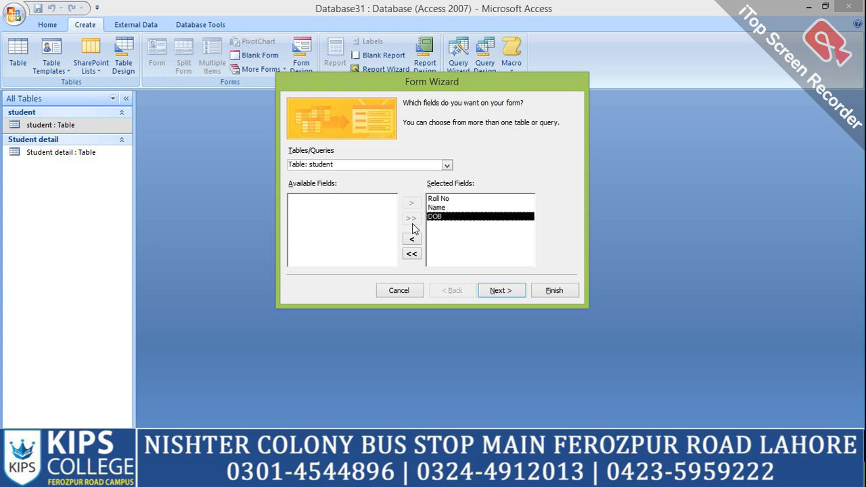
{"action": "left_click", "coordinate": [495, 293]}
{"action": "left_click", "coordinate": [502, 290]}
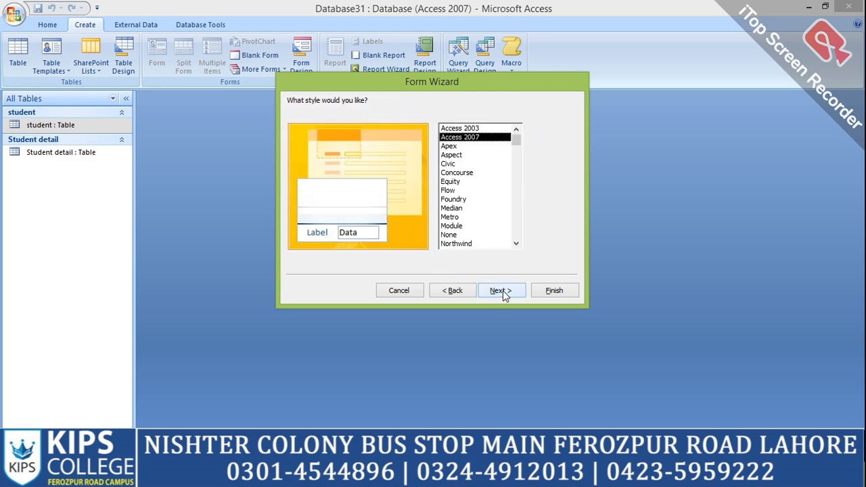
{"action": "left_click", "coordinate": [502, 290]}
{"action": "left_click", "coordinate": [552, 290]}
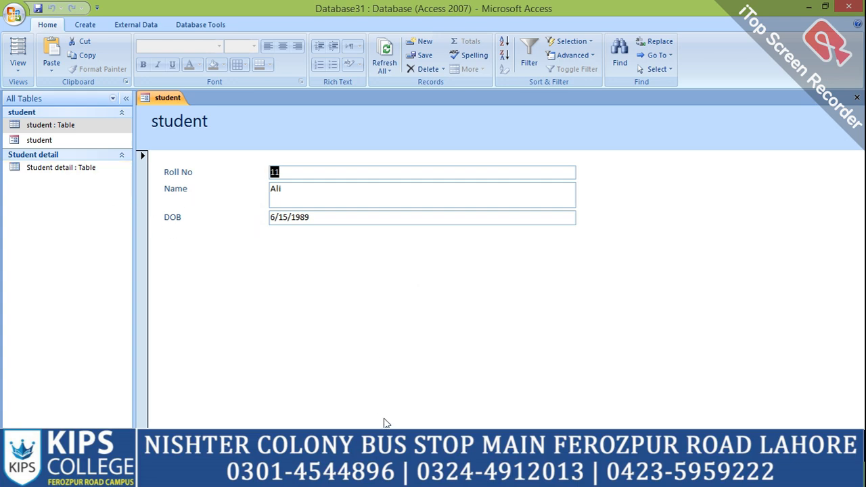
Switch to the PDF slides in the browser and review the methods for creating sub forms using the wizard and drag-and-drop.
{"action": "key", "text": "alt+Tab"}
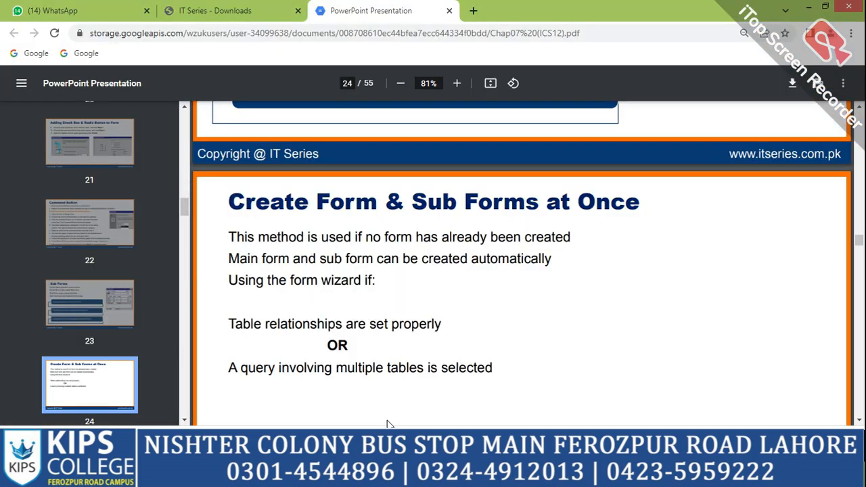
{"action": "scroll", "coordinate": [388, 416], "scroll_direction": "down", "scroll_amount": 12}
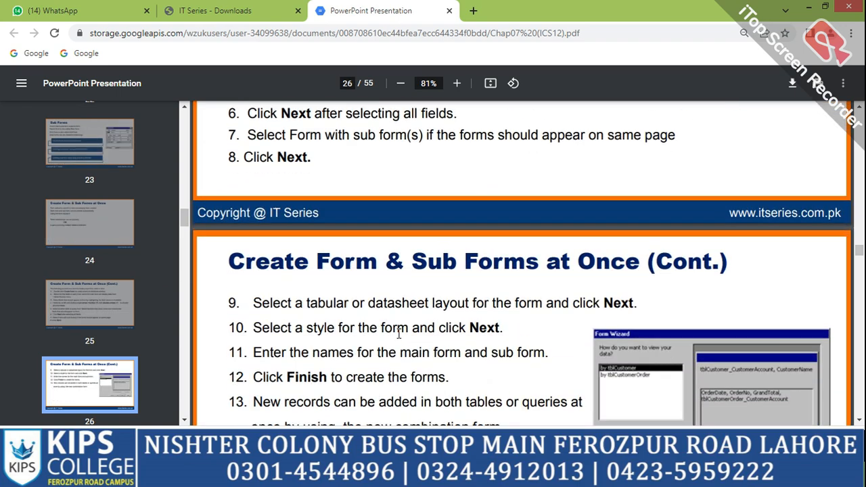
{"action": "scroll", "coordinate": [399, 334], "scroll_direction": "down", "scroll_amount": 2}
{"action": "scroll", "coordinate": [399, 337], "scroll_direction": "down", "scroll_amount": 10}
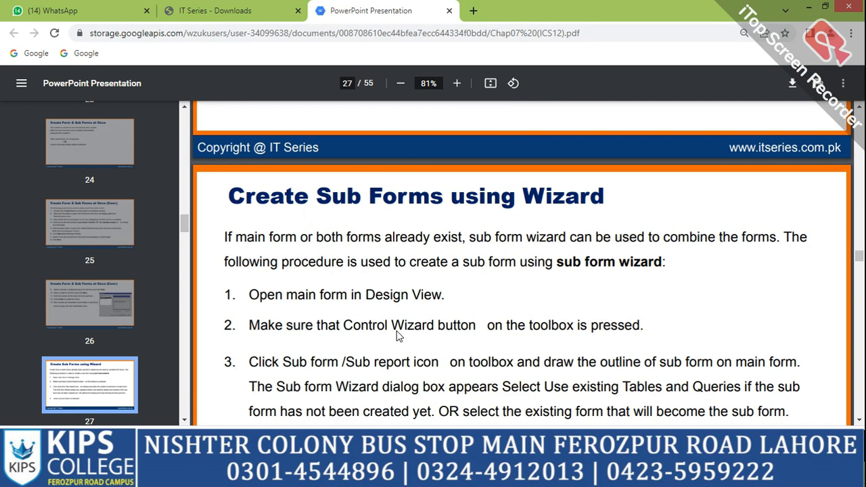
{"action": "scroll", "coordinate": [396, 330], "scroll_direction": "down", "scroll_amount": 10}
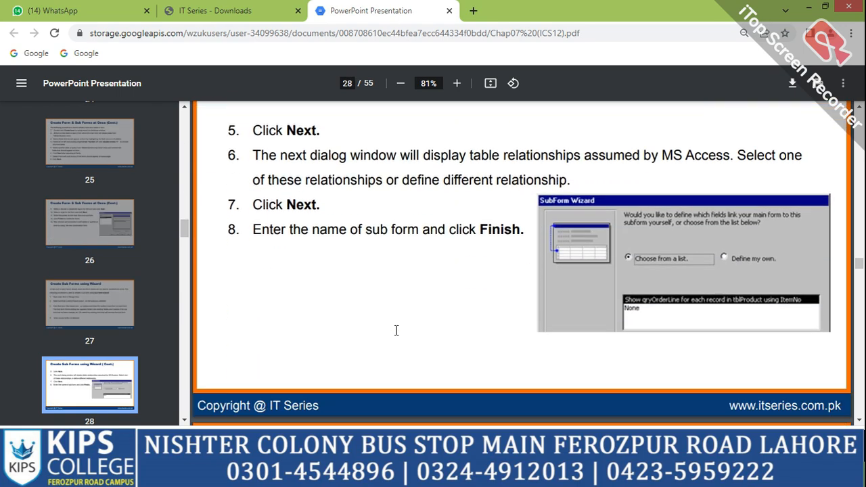
{"action": "scroll", "coordinate": [431, 233], "scroll_direction": "down", "scroll_amount": 2}
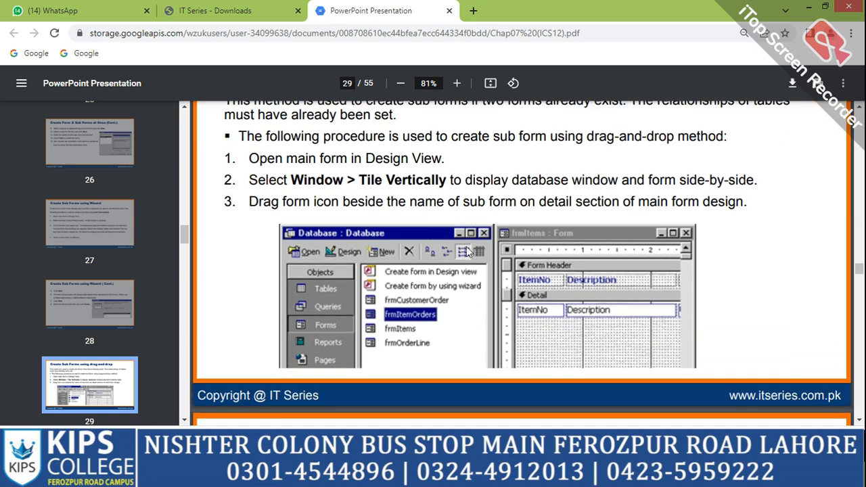
{"action": "scroll", "coordinate": [435, 228], "scroll_direction": "up", "scroll_amount": 2}
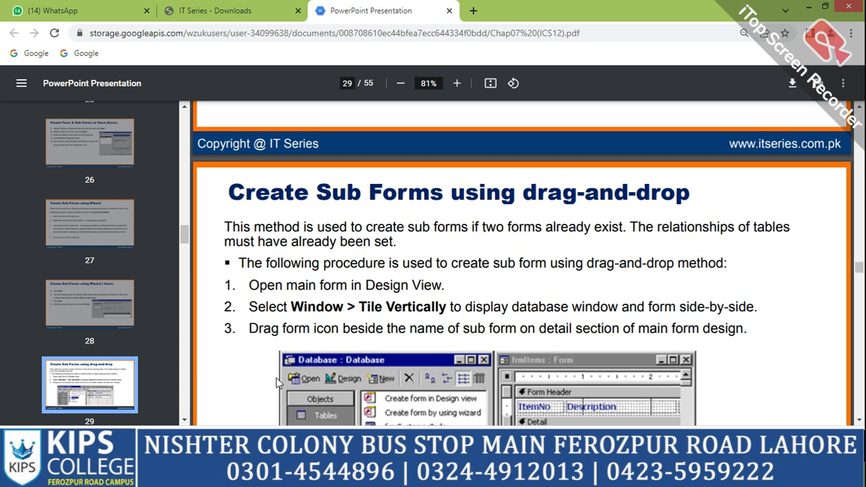
Switch back to Access, open the student form in Design View and enlarge its Detail section to about 3.4 inches high.
{"action": "key", "text": "alt+Tab"}
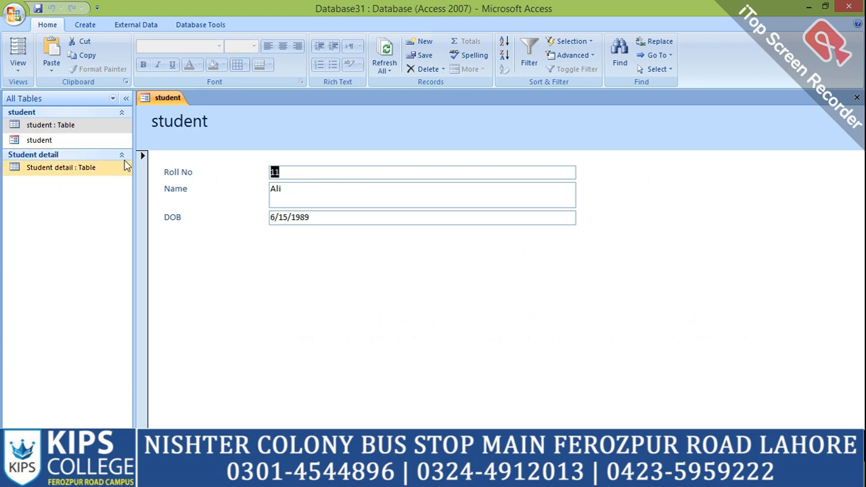
{"action": "left_click", "coordinate": [90, 142]}
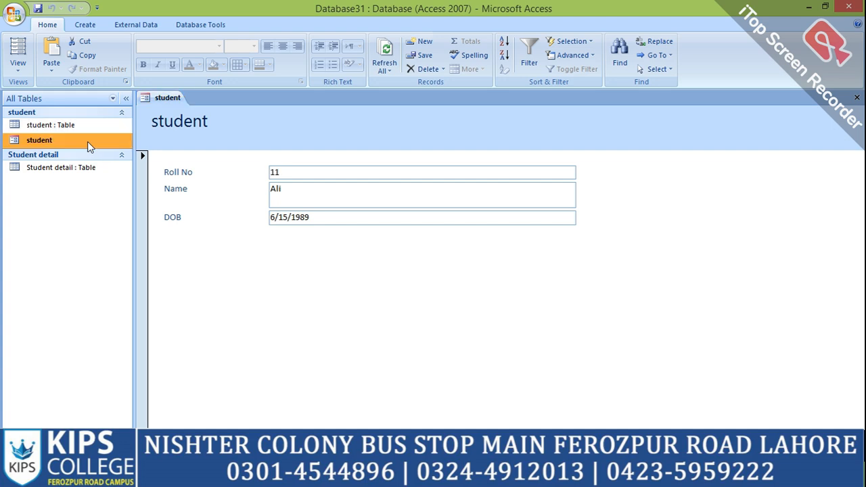
{"action": "right_click", "coordinate": [88, 141]}
{"action": "left_click", "coordinate": [129, 178]}
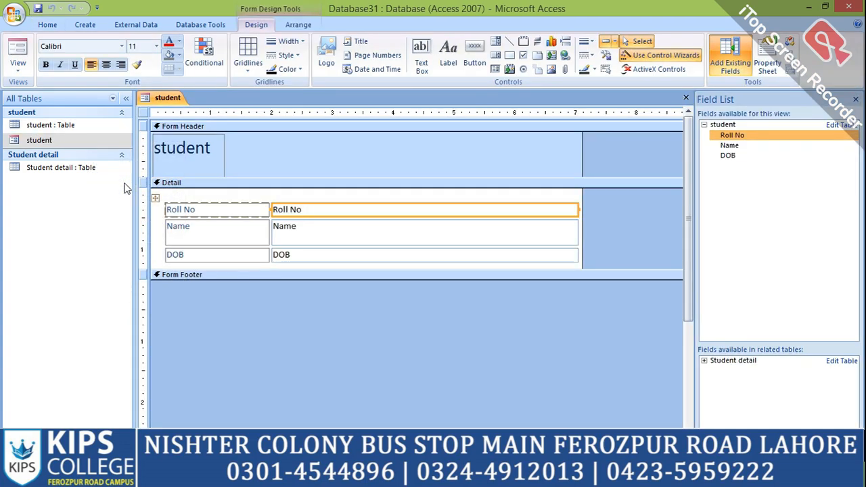
{"action": "left_click_drag", "start_coordinate": [302, 269], "coordinate": [303, 394]}
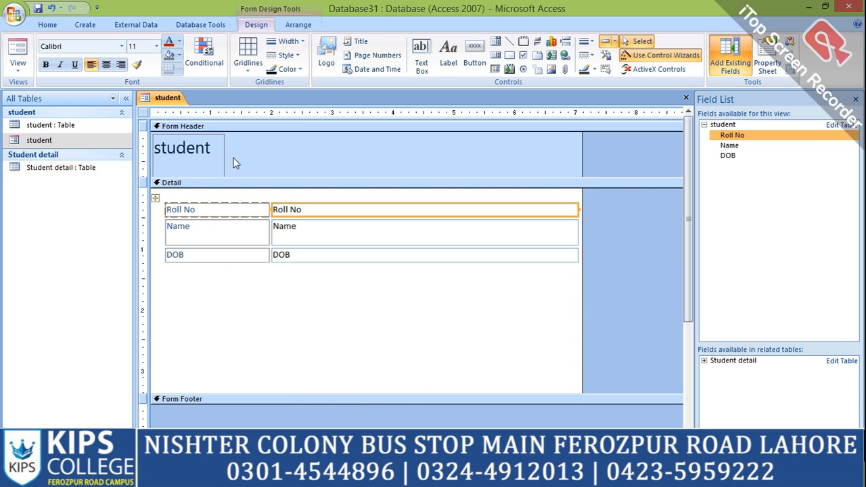
Try the design grid on the student form by showing and hiding it twice.
{"action": "right_click", "coordinate": [360, 306]}
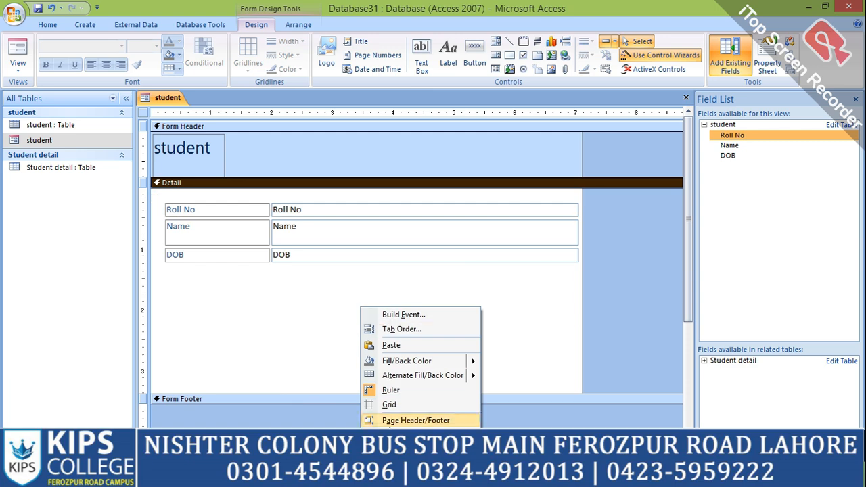
{"action": "left_click", "coordinate": [390, 401]}
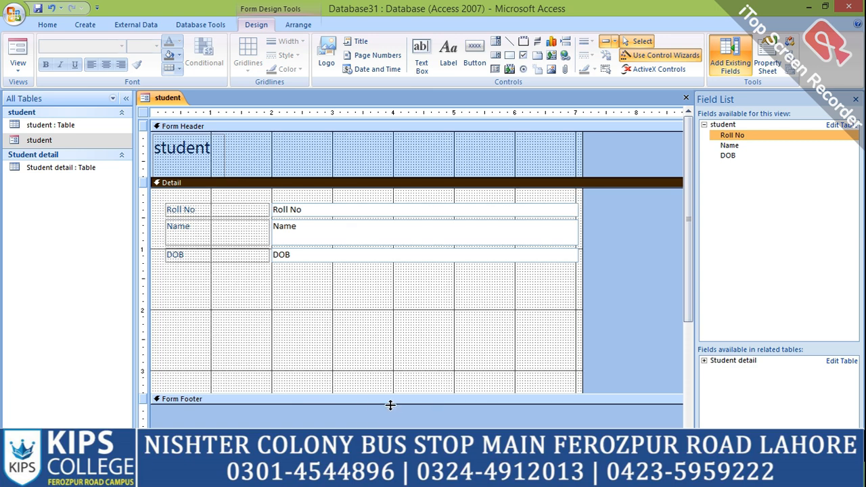
{"action": "right_click", "coordinate": [372, 314]}
{"action": "left_click", "coordinate": [400, 255]}
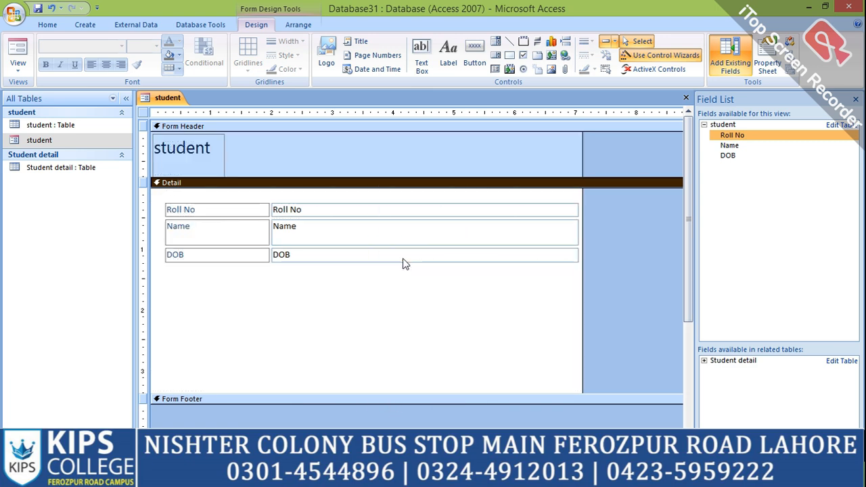
{"action": "right_click", "coordinate": [350, 291]}
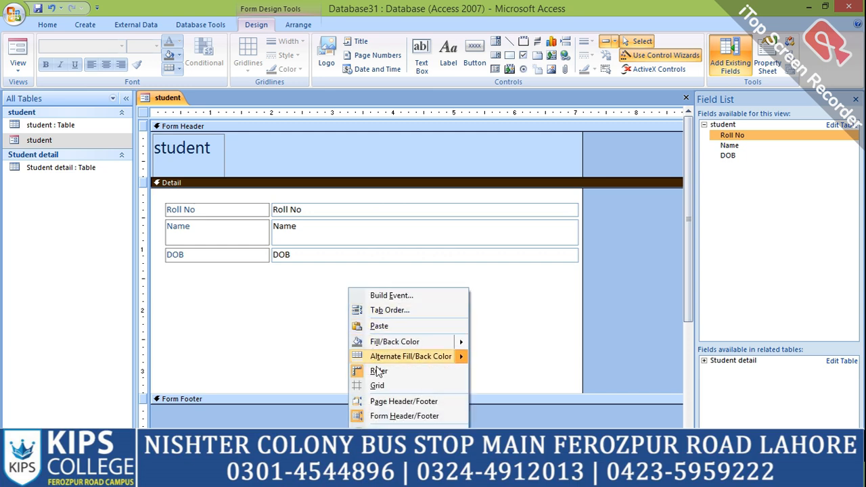
{"action": "left_click", "coordinate": [378, 384]}
{"action": "right_click", "coordinate": [369, 295]}
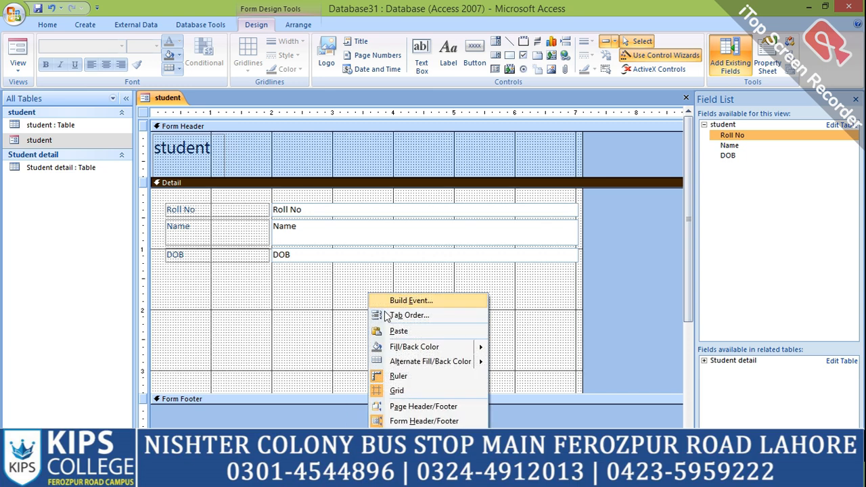
{"action": "left_click", "coordinate": [399, 391]}
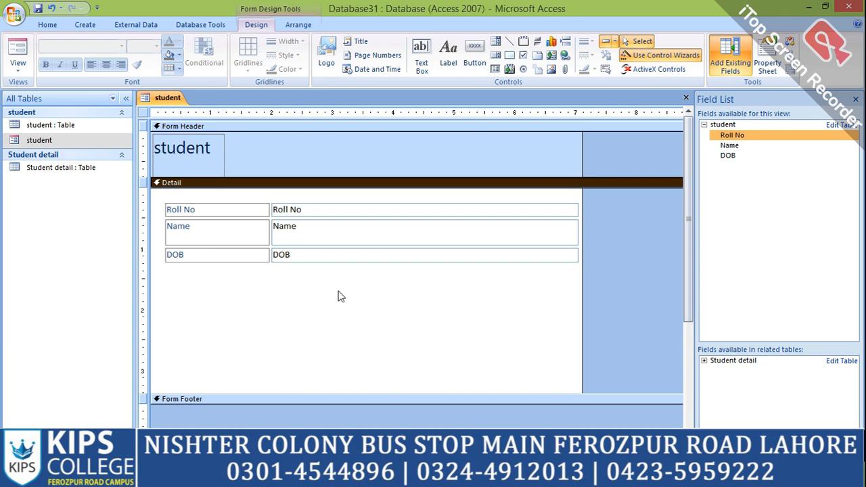
Add the Student detail table as a subform below the DOB field, linked using Roll No and named Student detail subform.
{"action": "left_click_drag", "start_coordinate": [78, 168], "coordinate": [207, 302]}
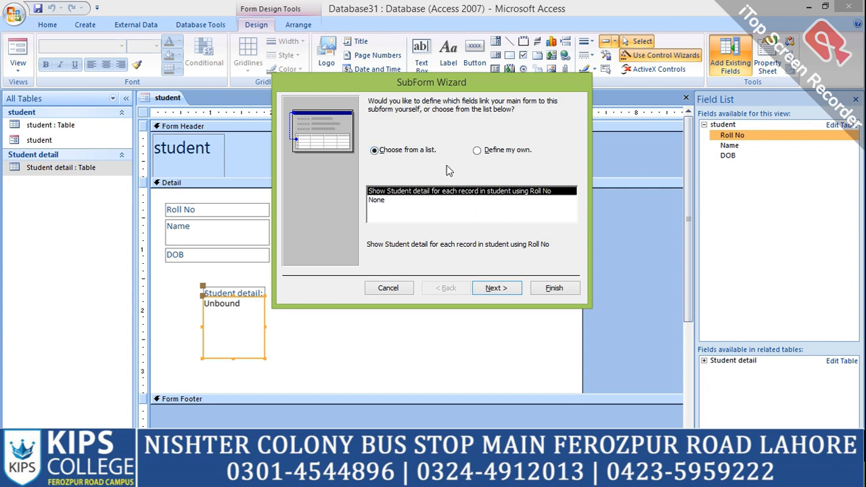
{"action": "left_click", "coordinate": [496, 288]}
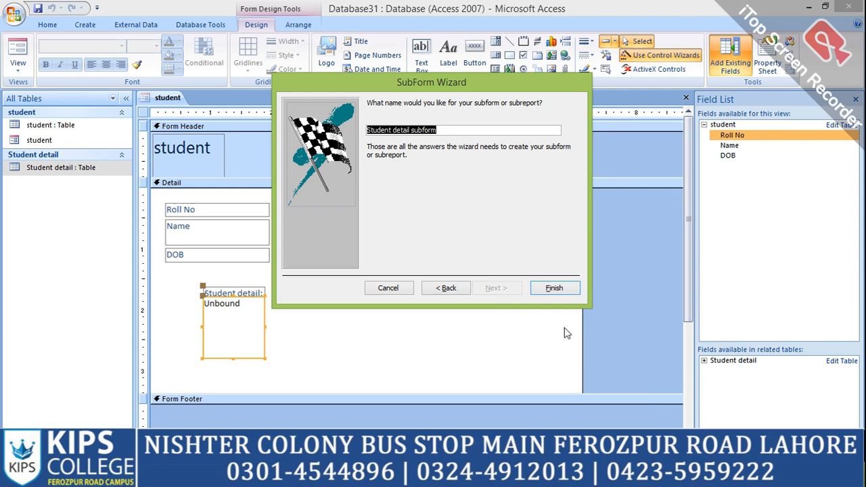
{"action": "left_click", "coordinate": [559, 290]}
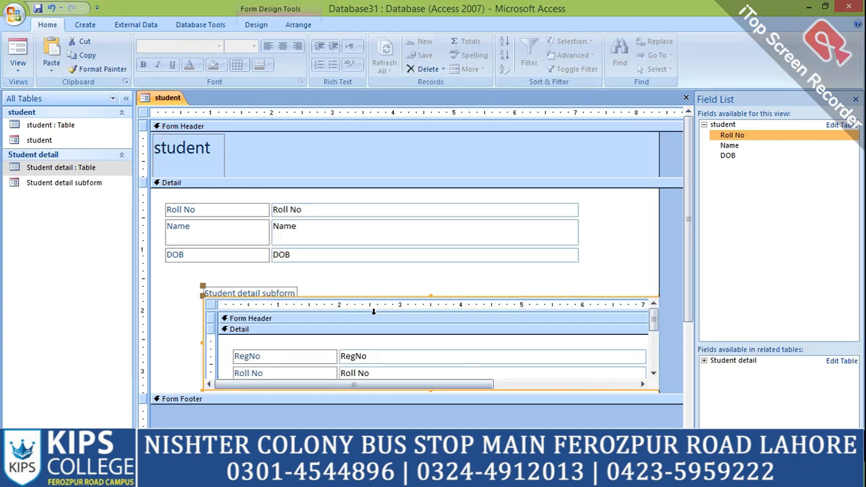
Move the Student detail subform up and left to align with the field labels, and display the student form in Form View.
{"action": "left_click", "coordinate": [324, 296]}
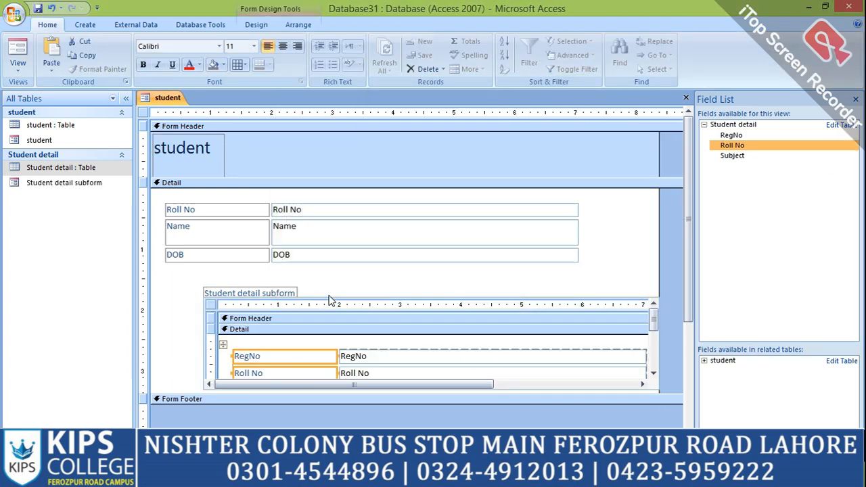
{"action": "left_click", "coordinate": [338, 278]}
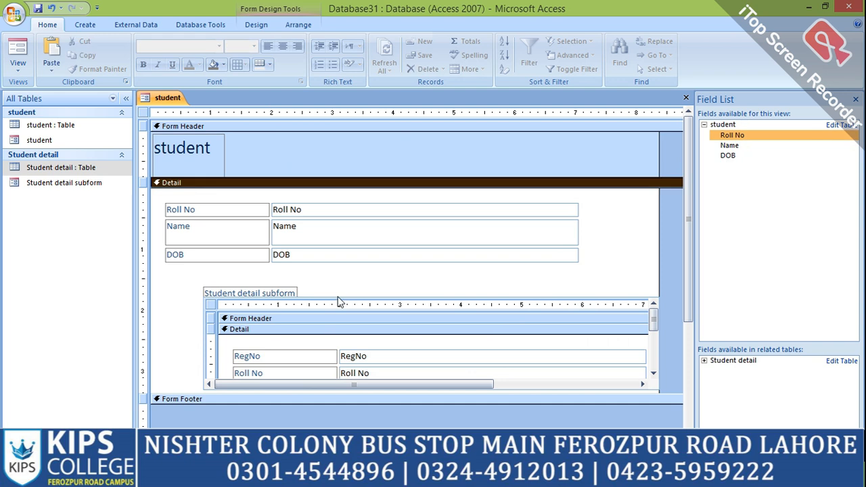
{"action": "left_click_drag", "start_coordinate": [338, 303], "coordinate": [300, 291]}
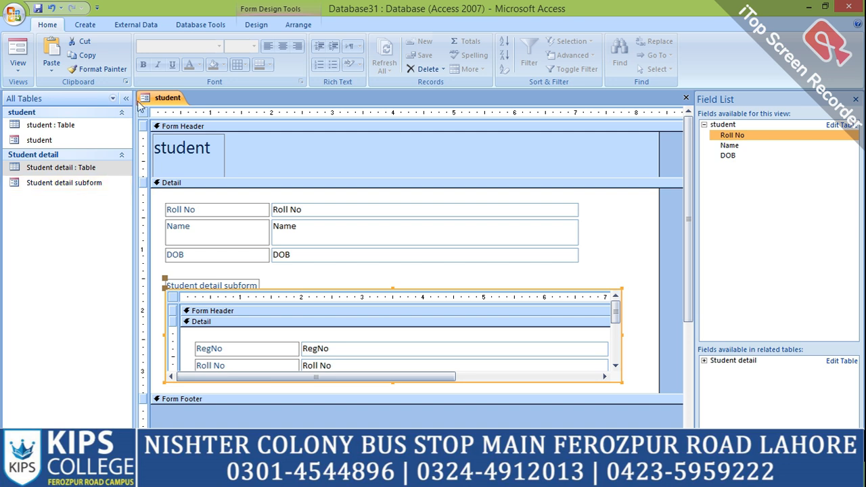
{"action": "right_click", "coordinate": [154, 102]}
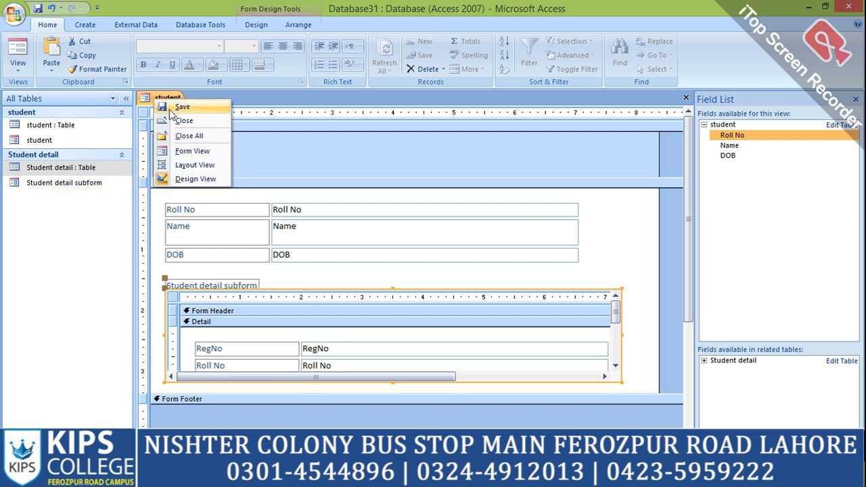
{"action": "left_click", "coordinate": [201, 152]}
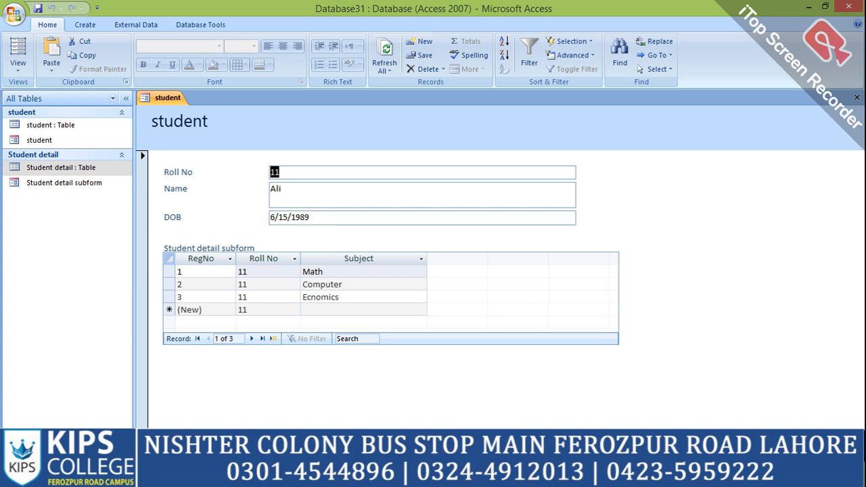
Switch to 2nd year.pdf in Reader to view the textbook's section 7.5 on subforms.
{"action": "left_click", "coordinate": [129, 477]}
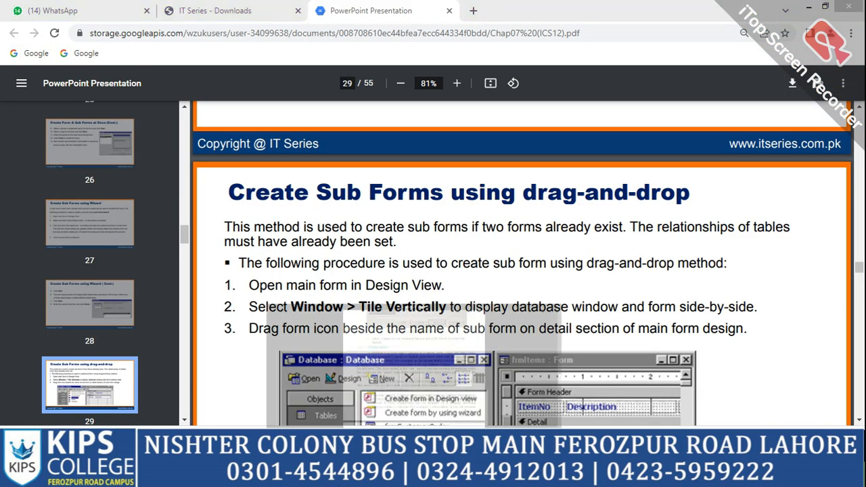
{"action": "left_click", "coordinate": [377, 318]}
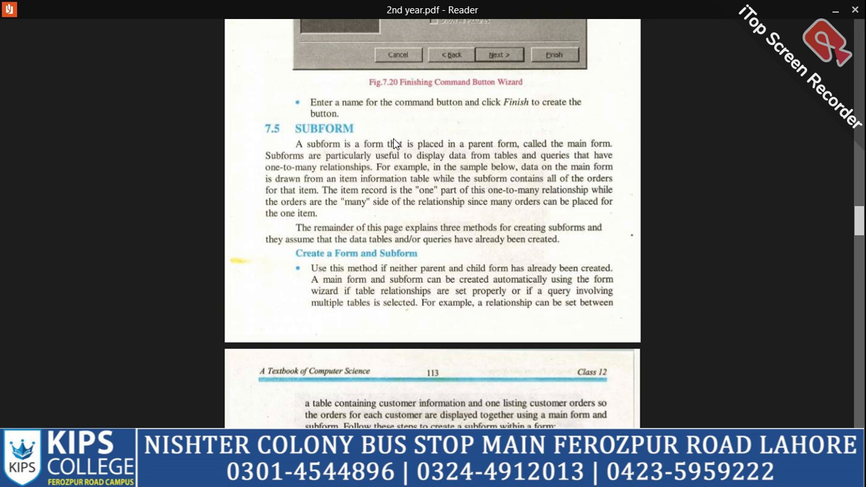